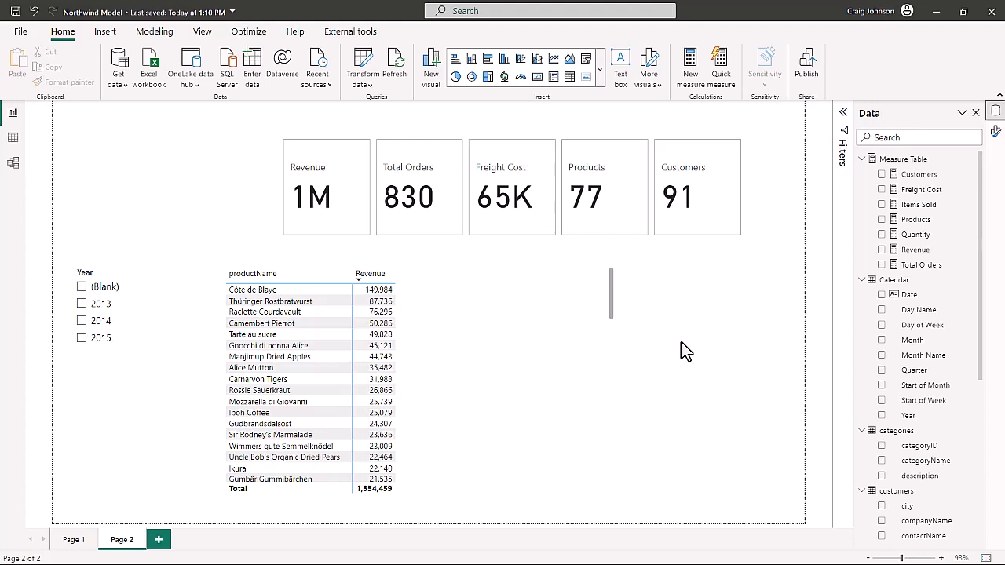
# - Filter the report page to 2013 with the Year slicer to view that year's revenue, and clear the filter
pyautogui.click(82, 304)
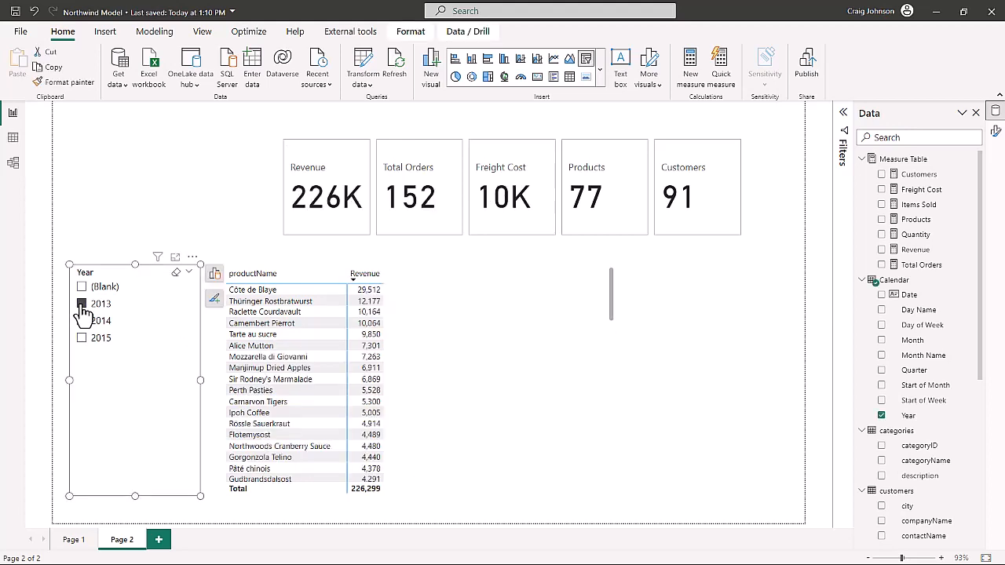
pyautogui.click(82, 304)
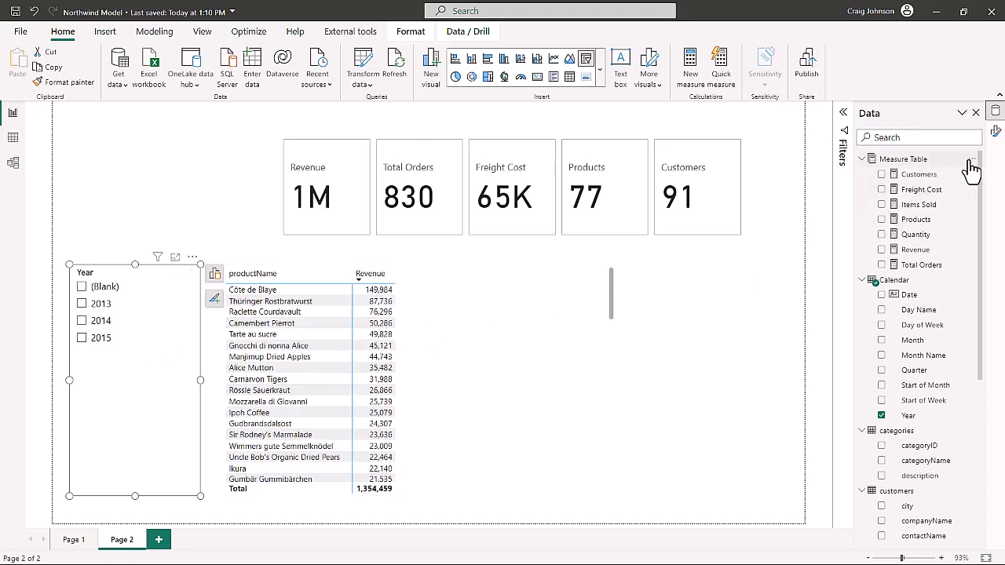
# - Create a new measure named 2013 Revenue in the Measure Table, with its expression starting on a new line
pyautogui.click(972, 159)
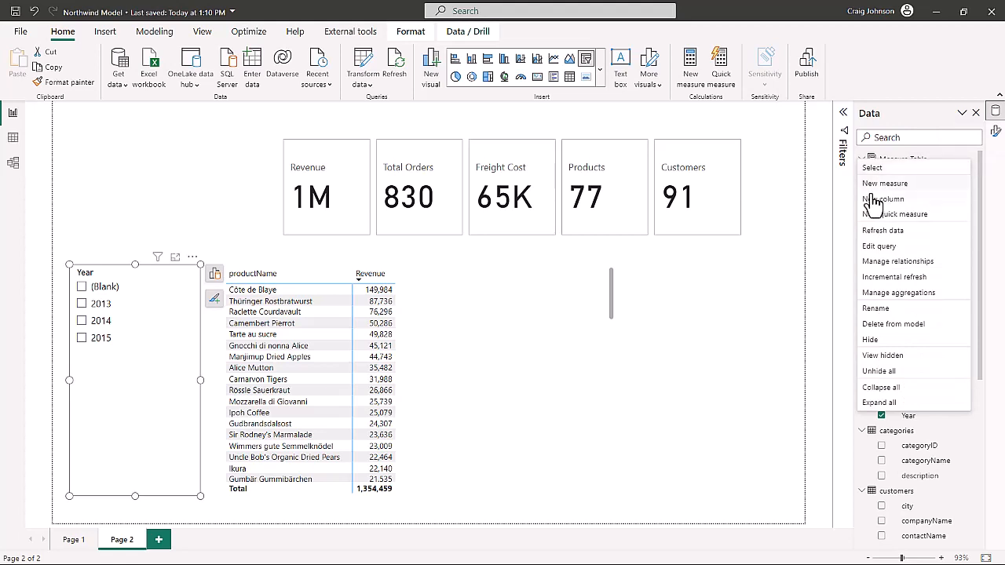
pyautogui.press('Escape')
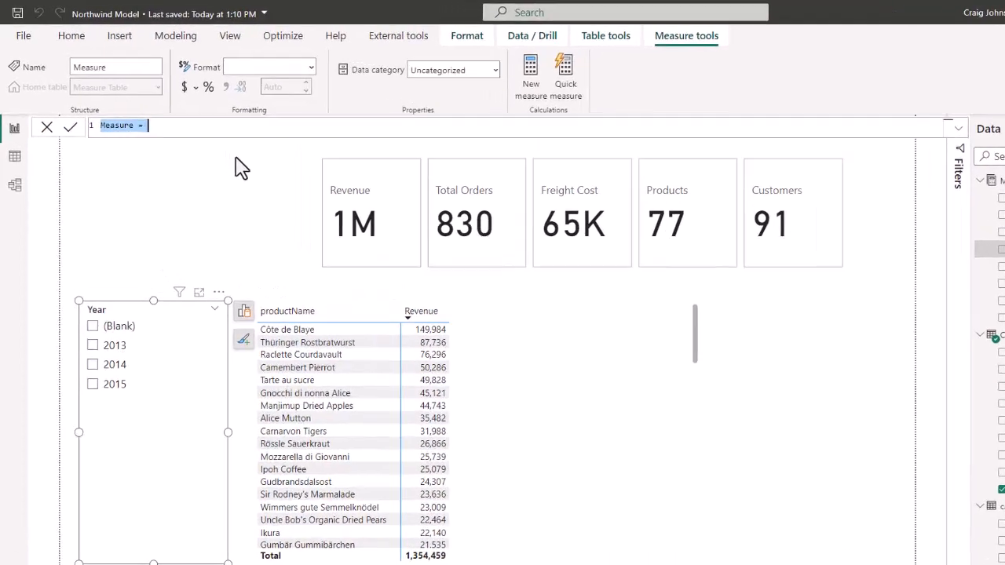
pyautogui.press('BackSpace')
pyautogui.write('20')
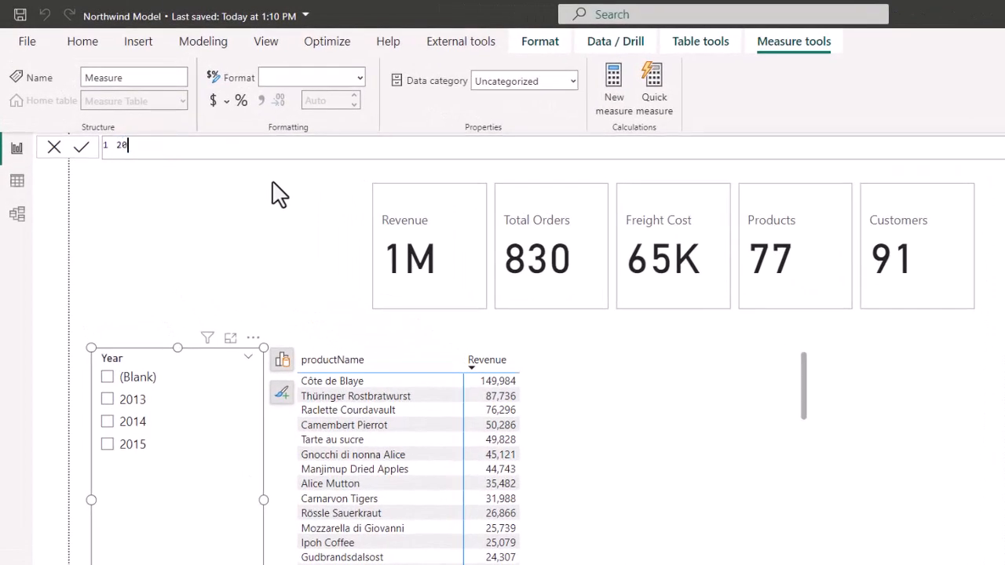
pyautogui.write('13 Revenue =')
pyautogui.hotkey('shift', 'Return')
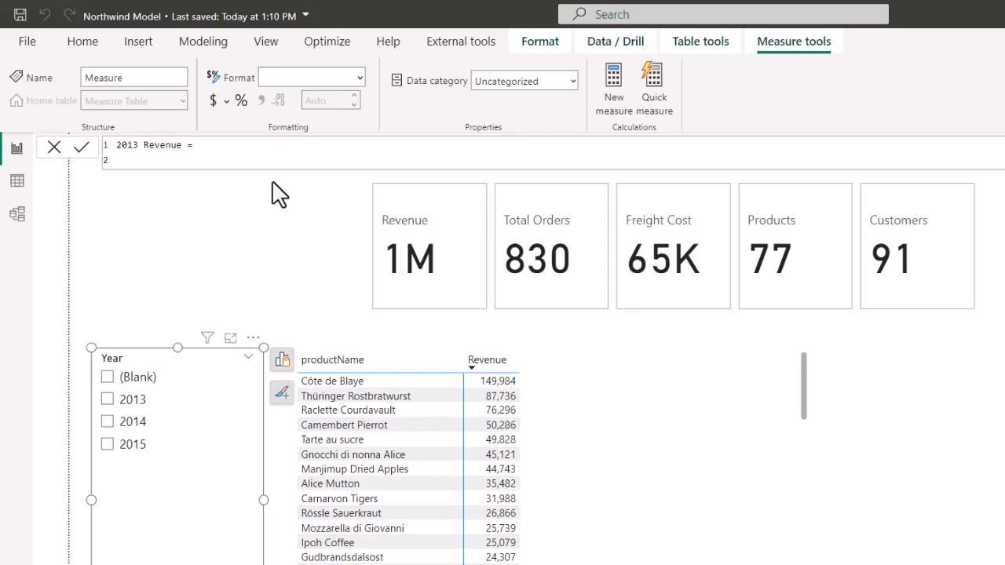
# - Begin the measure's formula with CALCULATE, using the [Revenue] measure as its expression
pyautogui.write('cal')
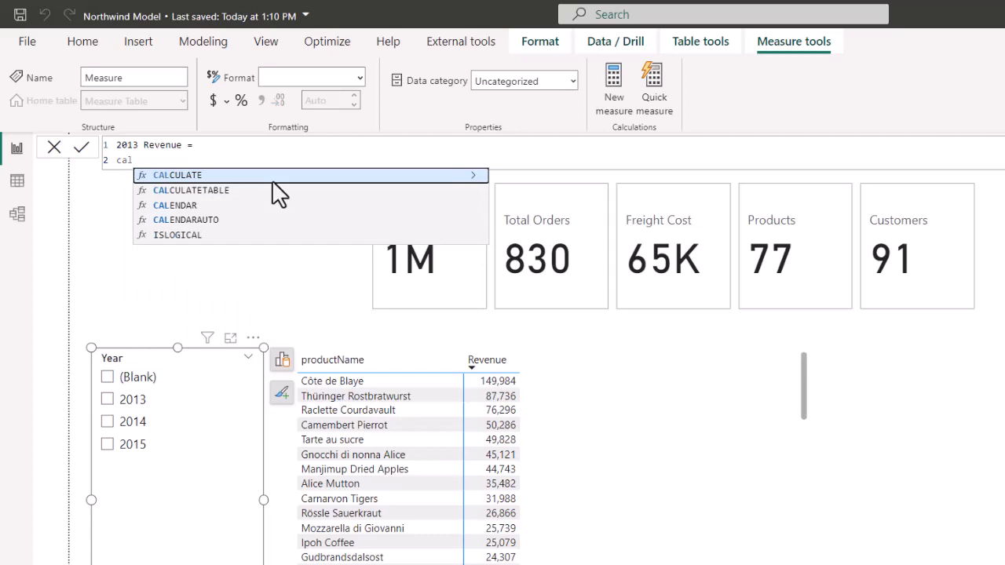
pyautogui.press('Tab')
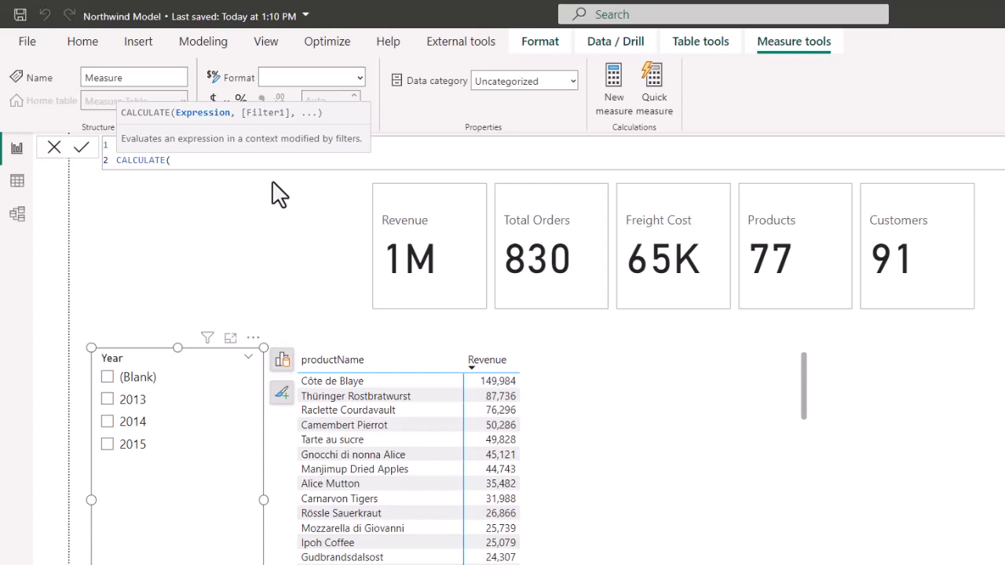
pyautogui.write('rev')
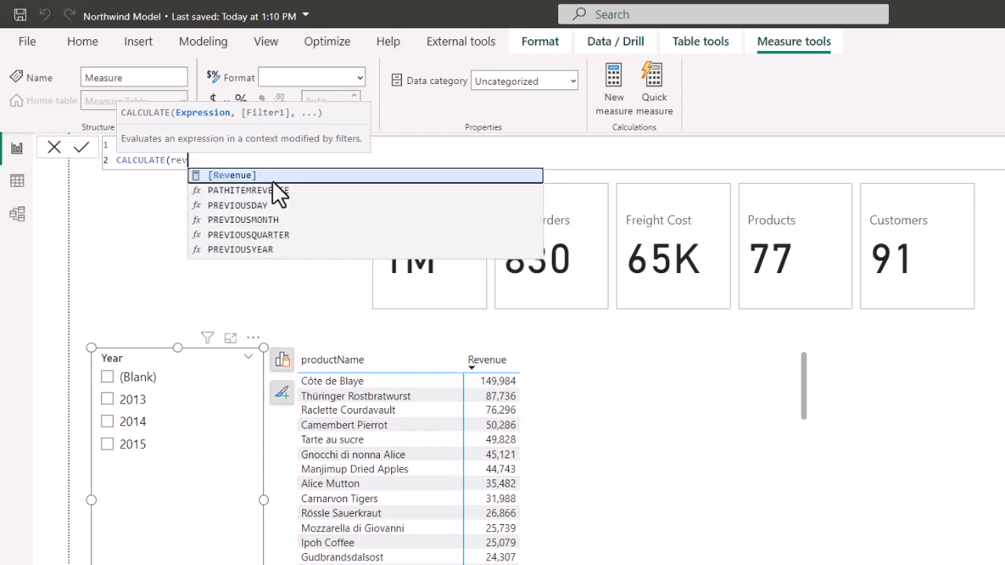
pyautogui.press('Tab')
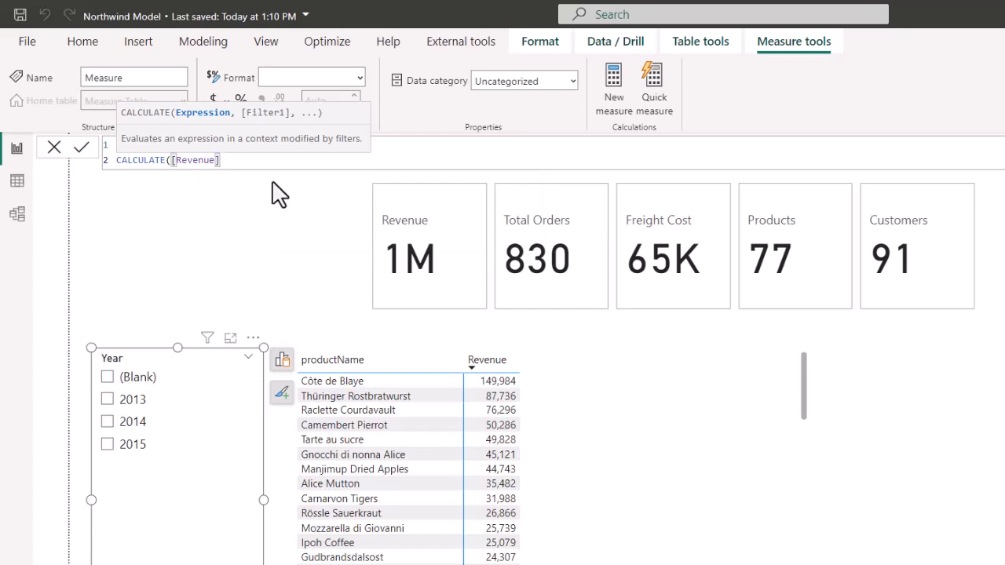
pyautogui.write(',')
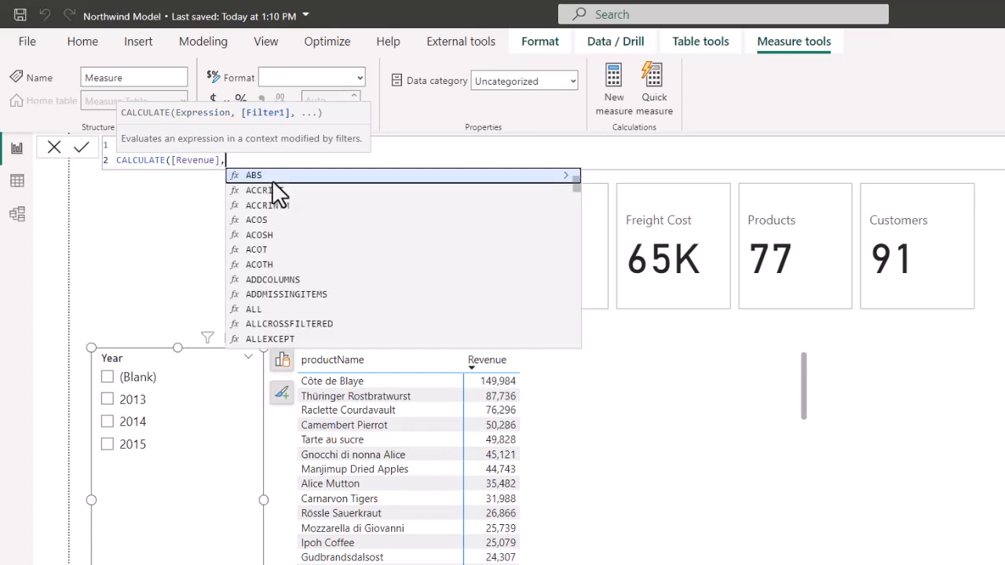
pyautogui.hotkey('shift', 'Return')
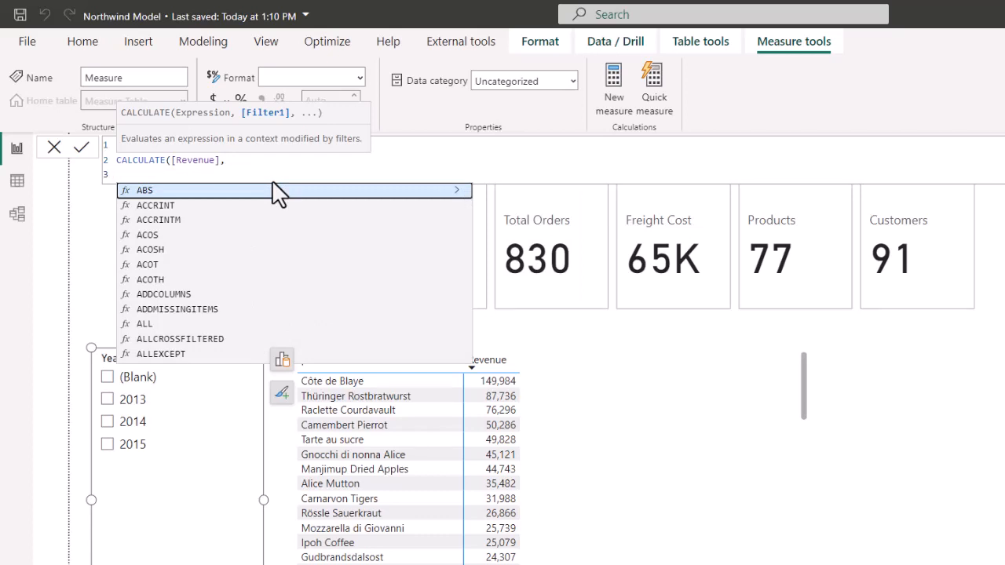
# - Add the filter 'Calendar'[Year] = 2013 as the CALCULATE function's second argument on its own line
pyautogui.write('cale')
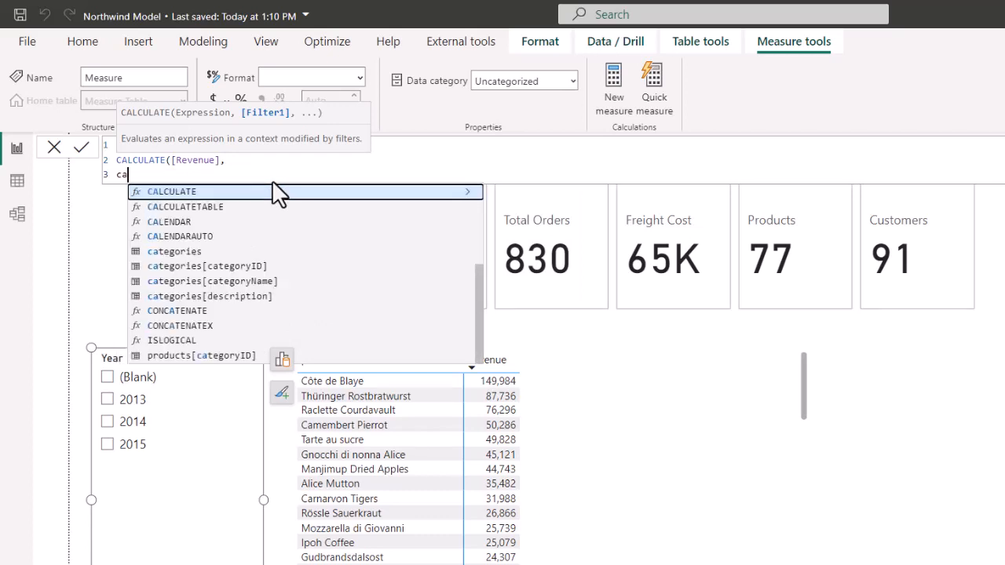
pyautogui.press('Down')
pyautogui.press('Down')
pyautogui.press('Down')
pyautogui.press('Down')
pyautogui.press('Down')
pyautogui.press('Down')
pyautogui.press('Down')
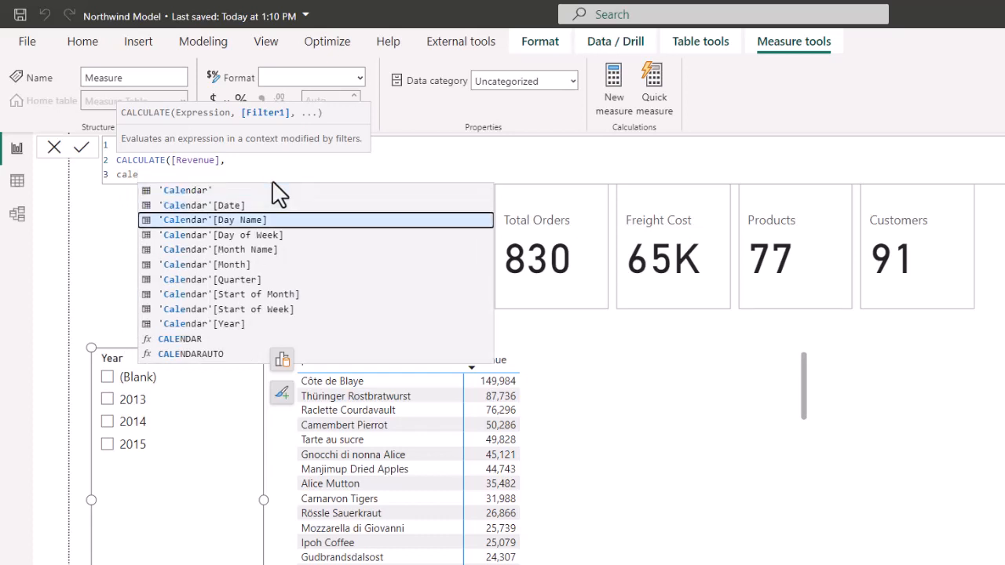
pyautogui.press('Down')
pyautogui.press('Down')
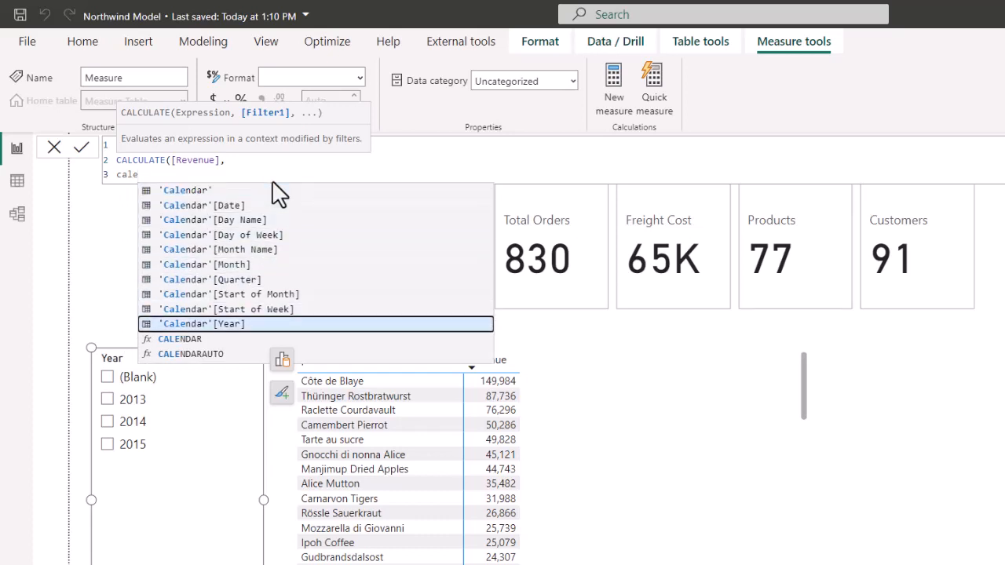
pyautogui.press('Tab')
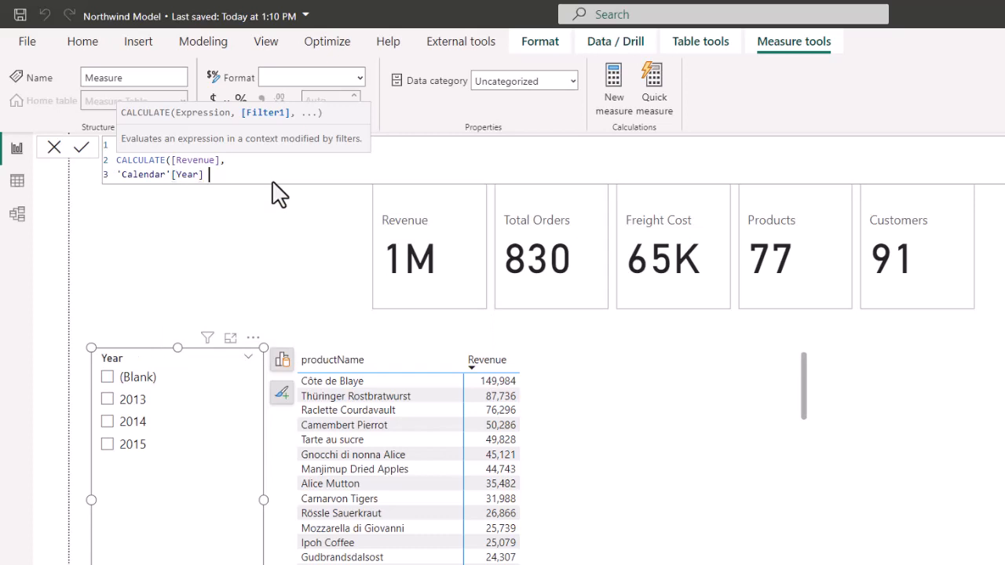
pyautogui.write('= 2013')
pyautogui.hotkey('shift', 'Return')
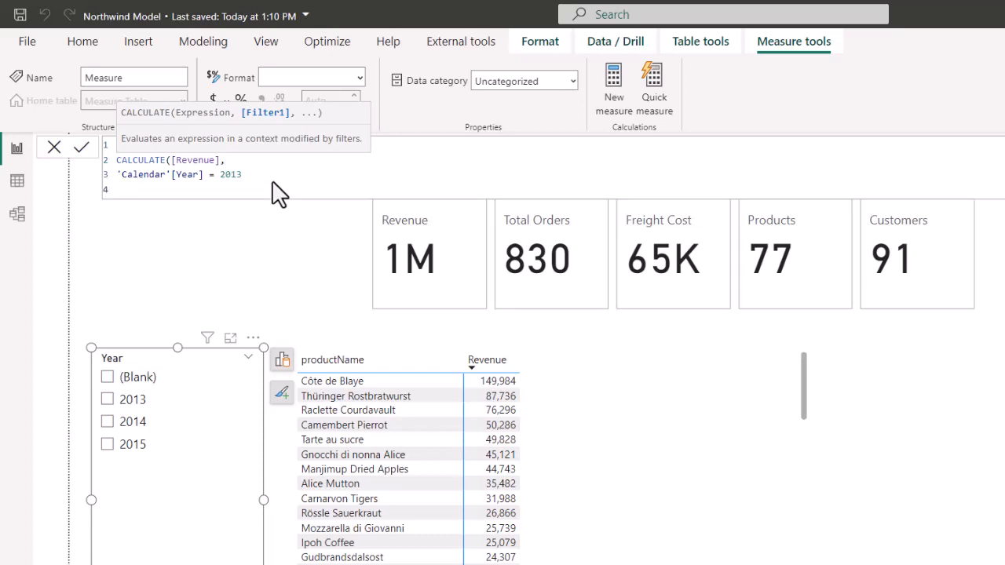
# - Place [Revenue] on its own line, add the closing parenthesis and commit the 2013 Revenue measure
pyautogui.click(172, 160)
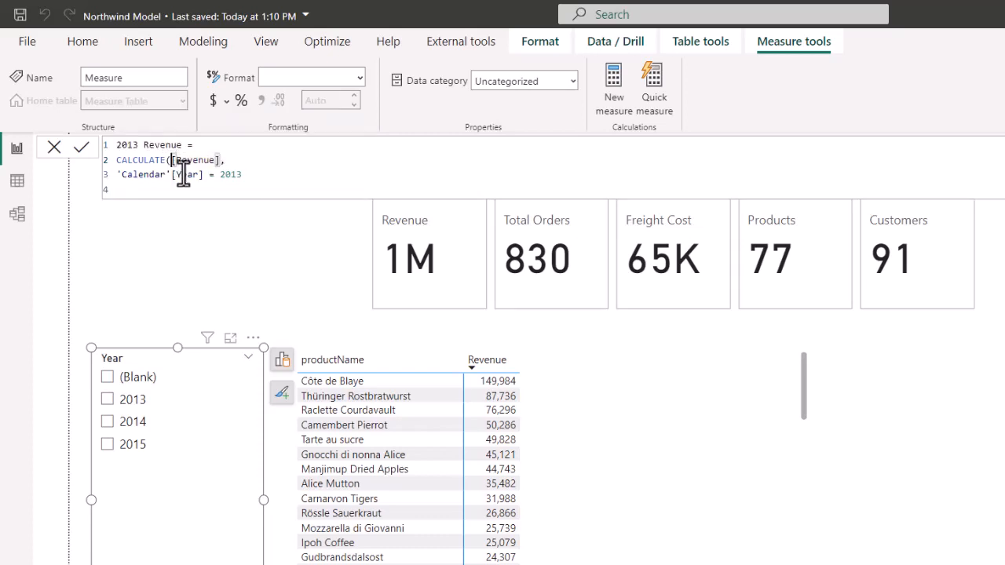
pyautogui.hotkey('shift', 'Return')
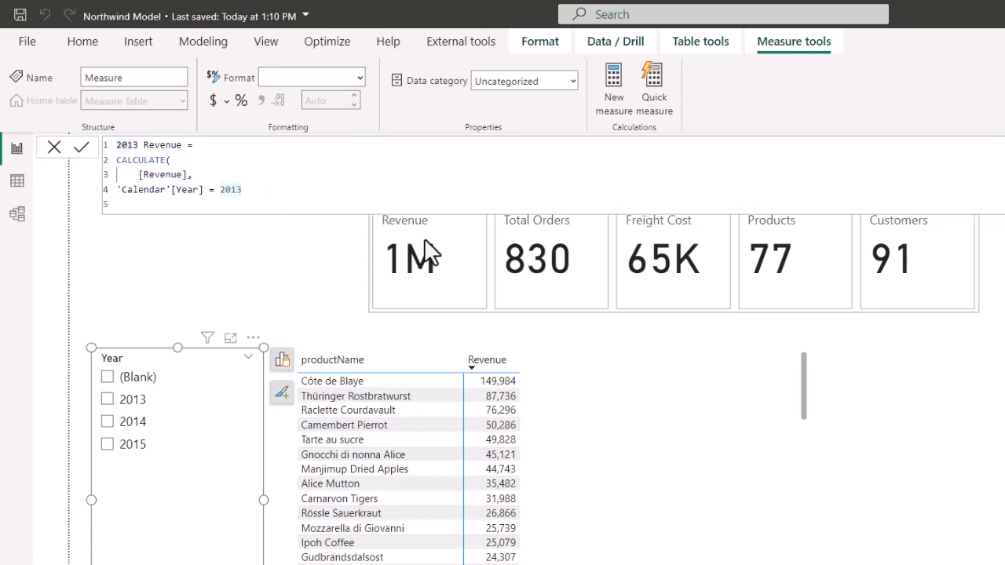
pyautogui.click(130, 204)
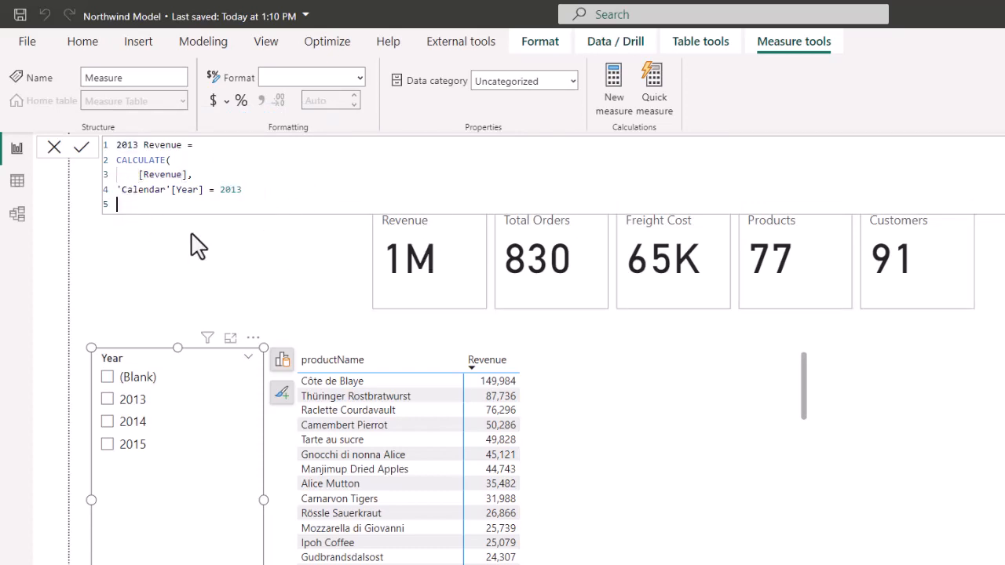
pyautogui.write(')')
pyautogui.press('Return')
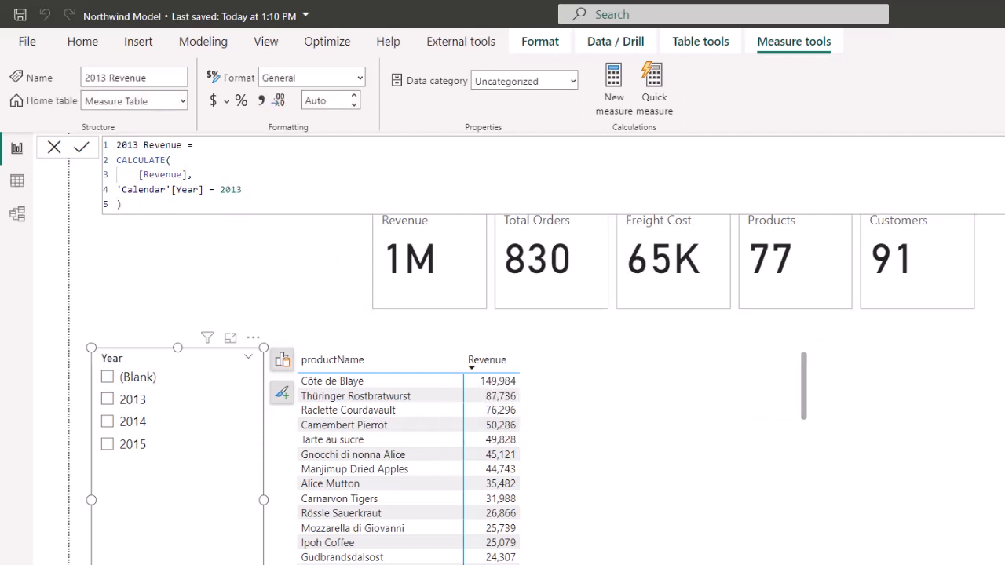
pyautogui.press('Escape')
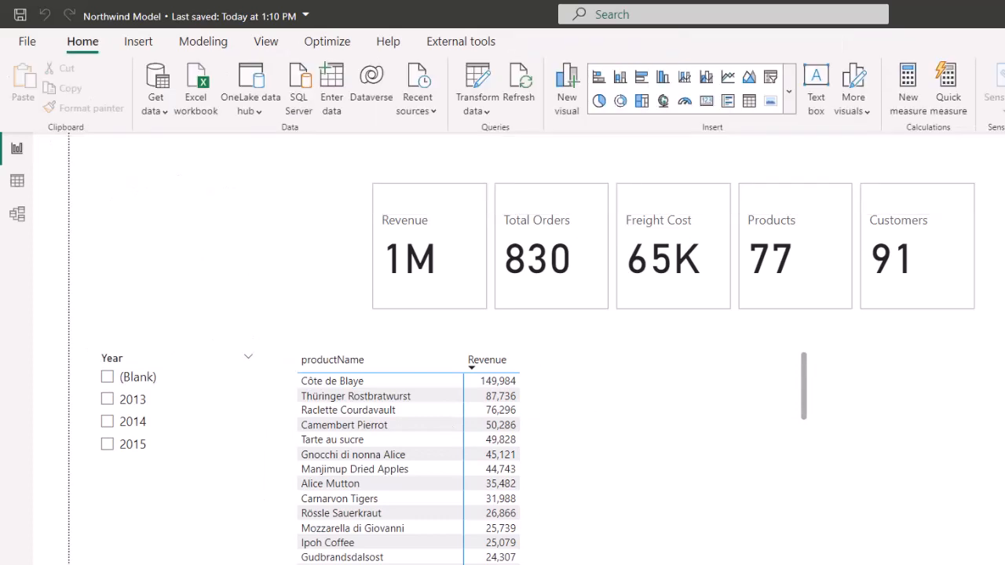
# - Add the 2013 Revenue measure to the product table visual beside Revenue
pyautogui.click(685, 426)
pyautogui.click(832, 362)
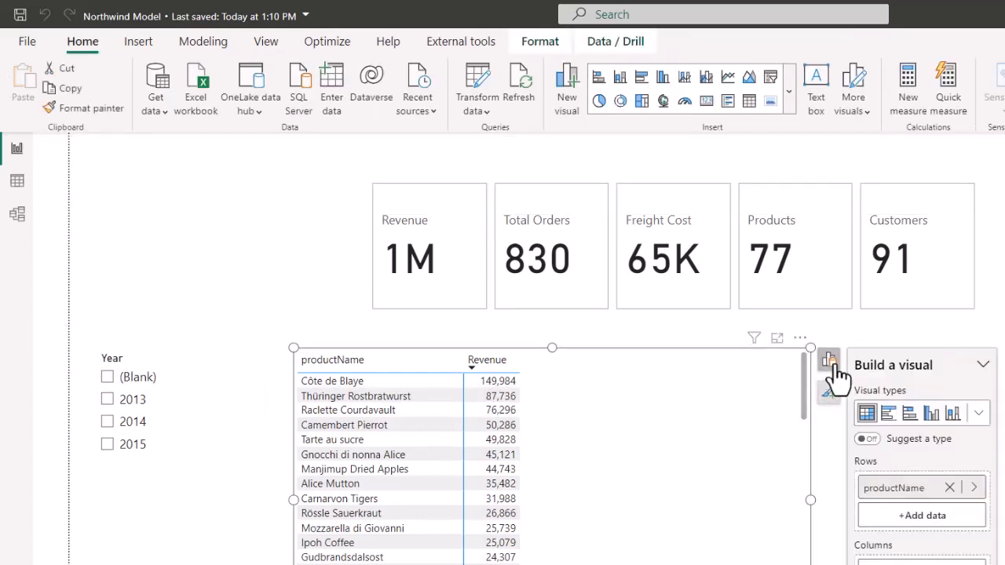
pyautogui.click(920, 516)
pyautogui.click(1003, 393)
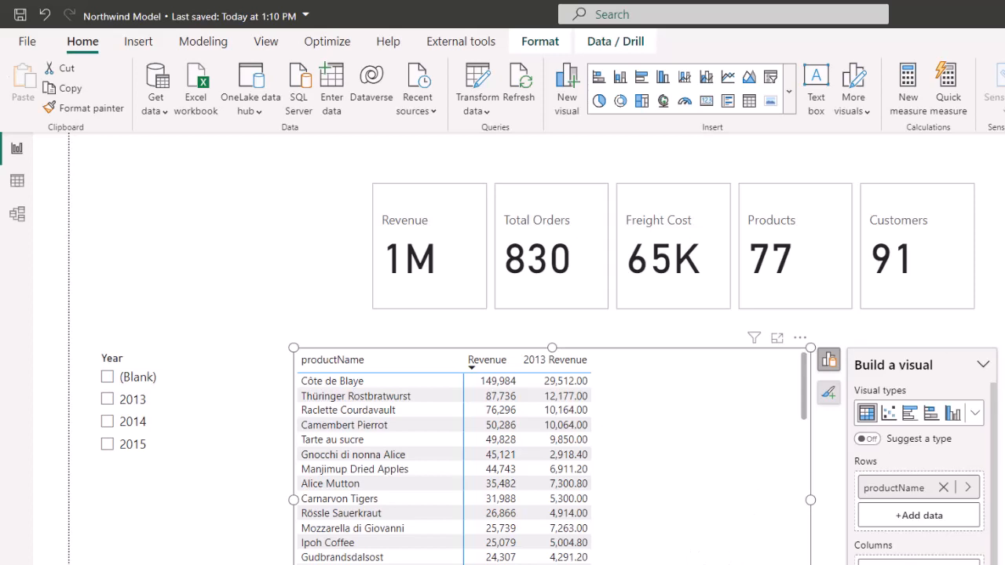
# - Format the 2013 Revenue measure with 0 decimal places and a thousands separator
pyautogui.click(334, 103)
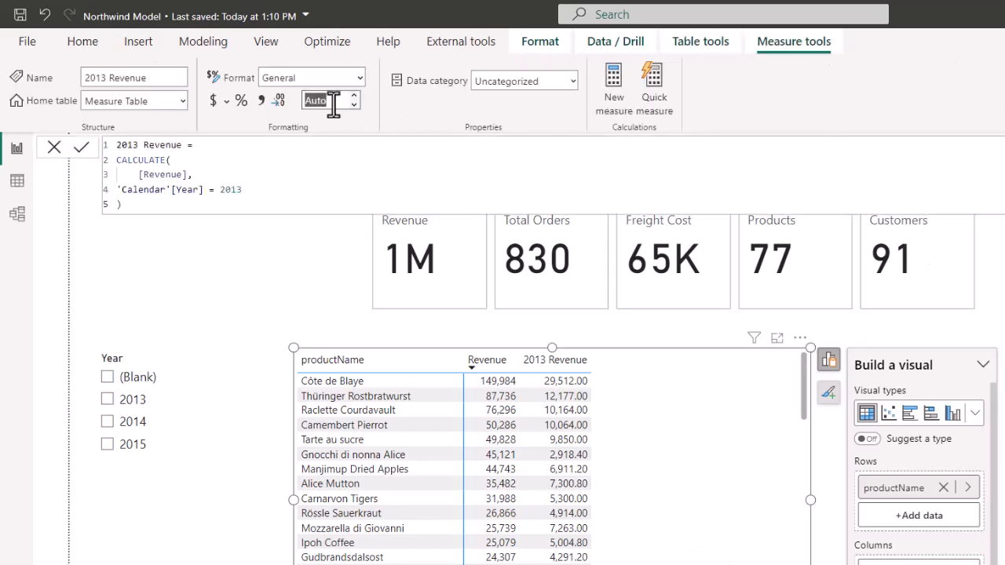
pyautogui.click(334, 103)
pyautogui.click(347, 98)
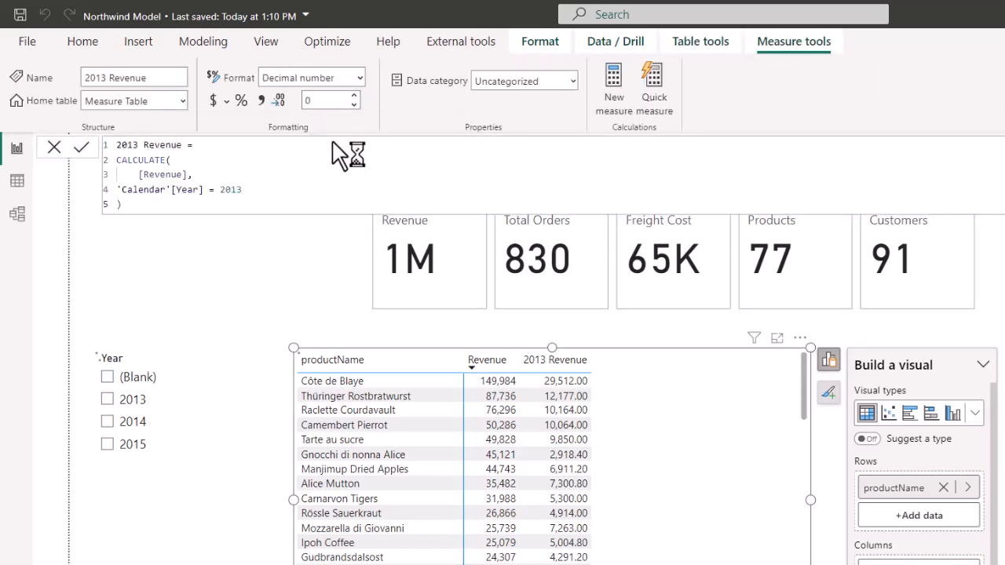
pyautogui.click(153, 281)
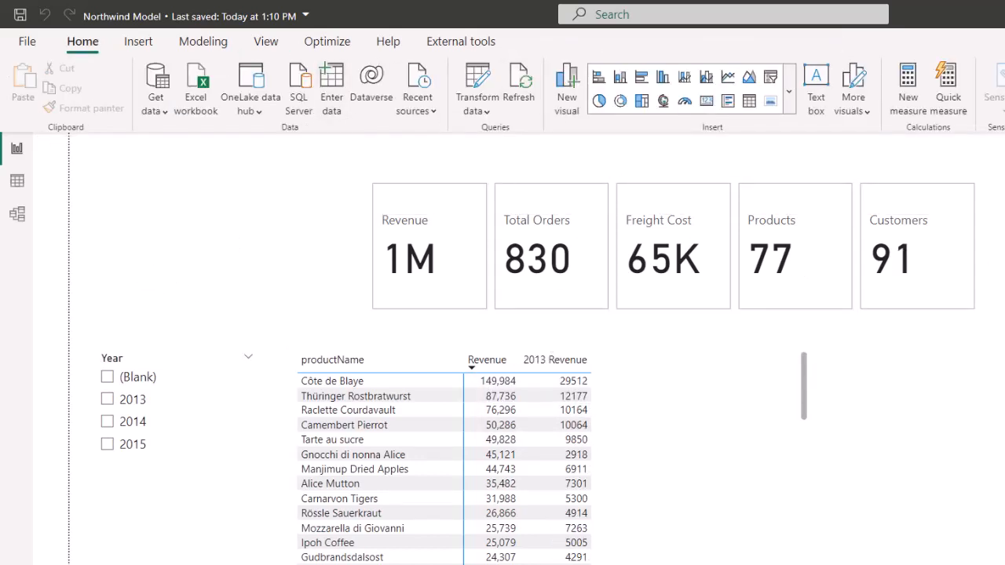
pyautogui.click(259, 101)
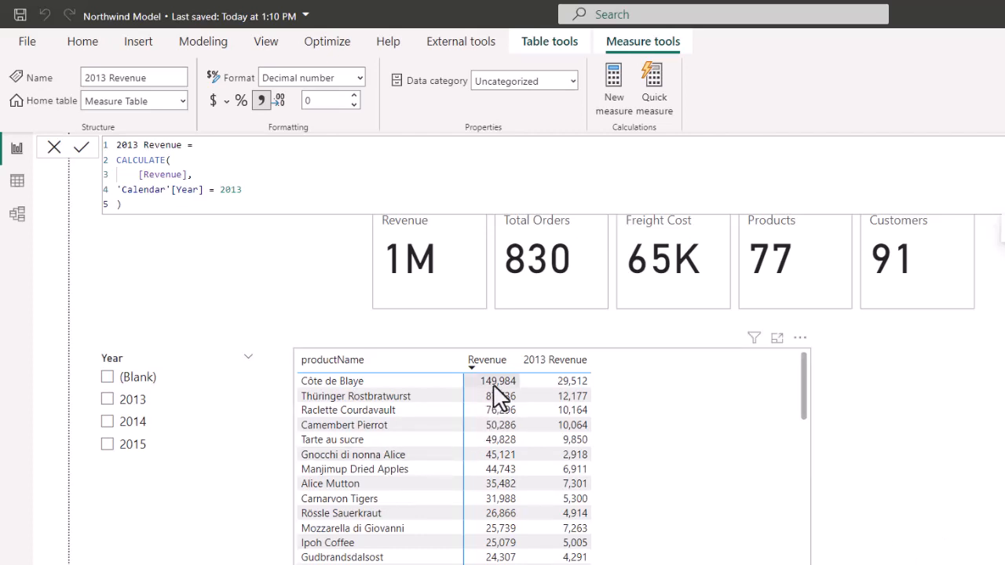
# - Compare Revenue with 2013 Revenue by filtering the Year slicer to 2013, and clear the selection
pyautogui.click(106, 400)
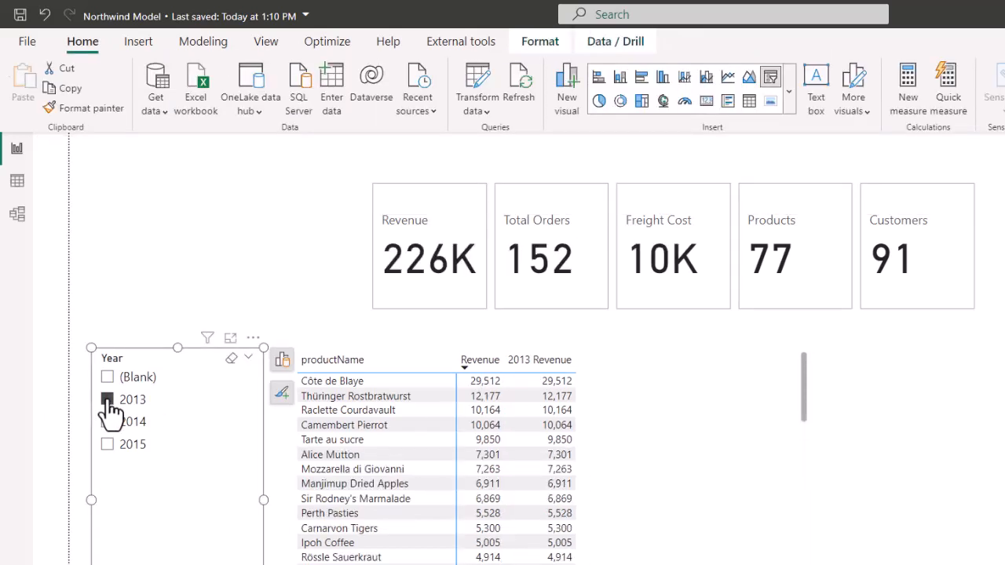
pyautogui.click(106, 400)
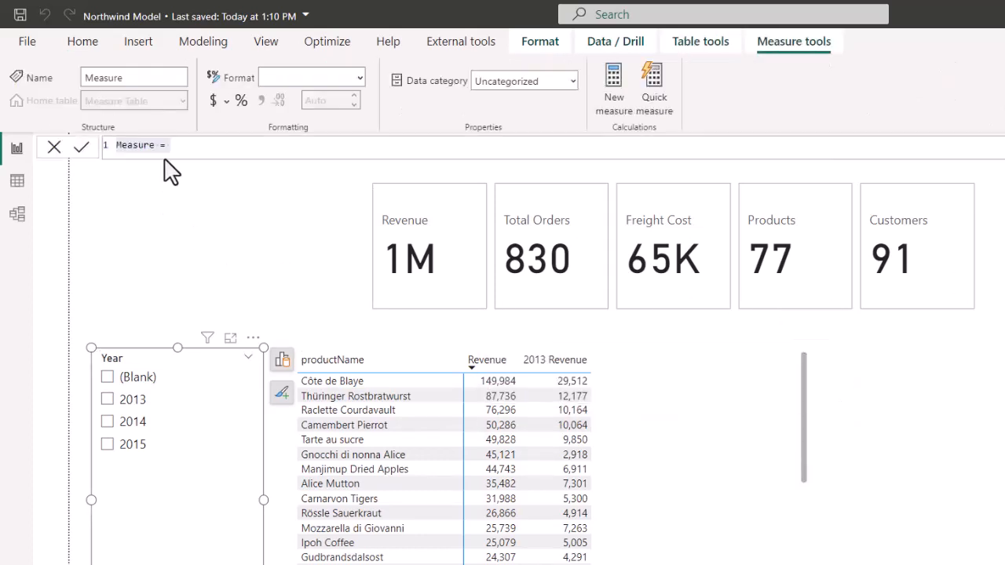
# - Name the new measure 2014 Revenue and open a CALCULATE function on its second line
pyautogui.tripleClick(168, 146)
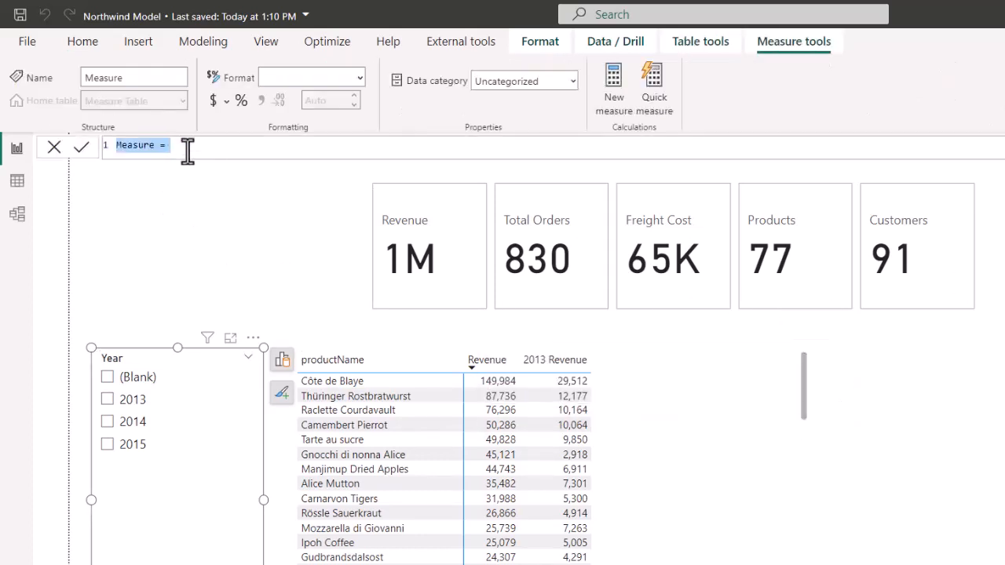
pyautogui.write('2014 Rev')
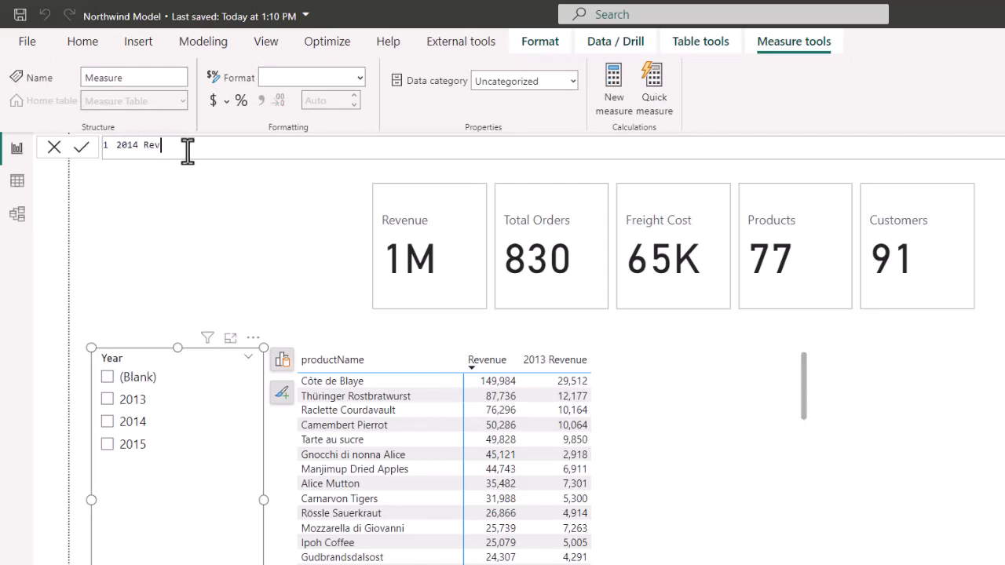
pyautogui.write('enue =')
pyautogui.hotkey('shift', 'Return')
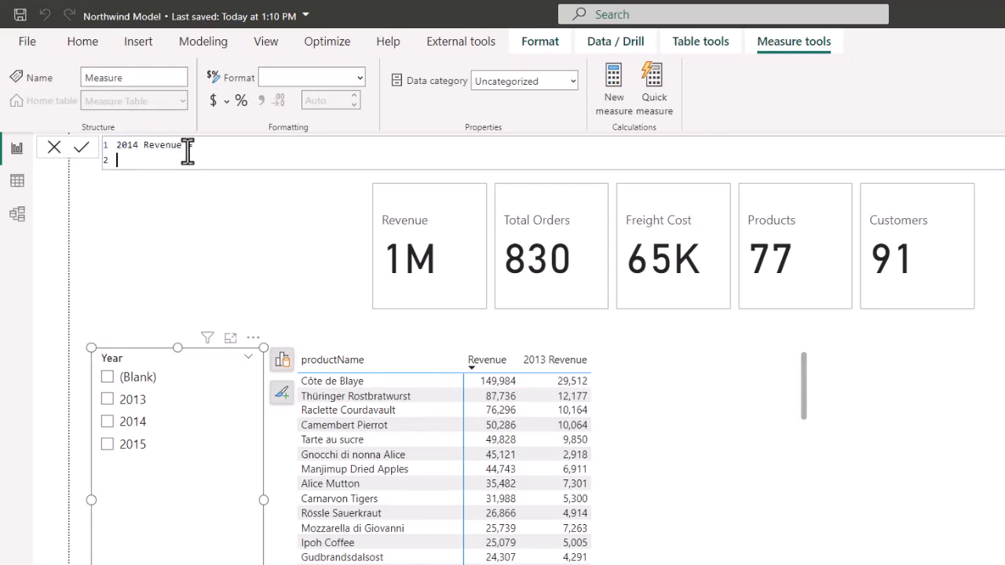
pyautogui.write('cal')
pyautogui.press('Tab')
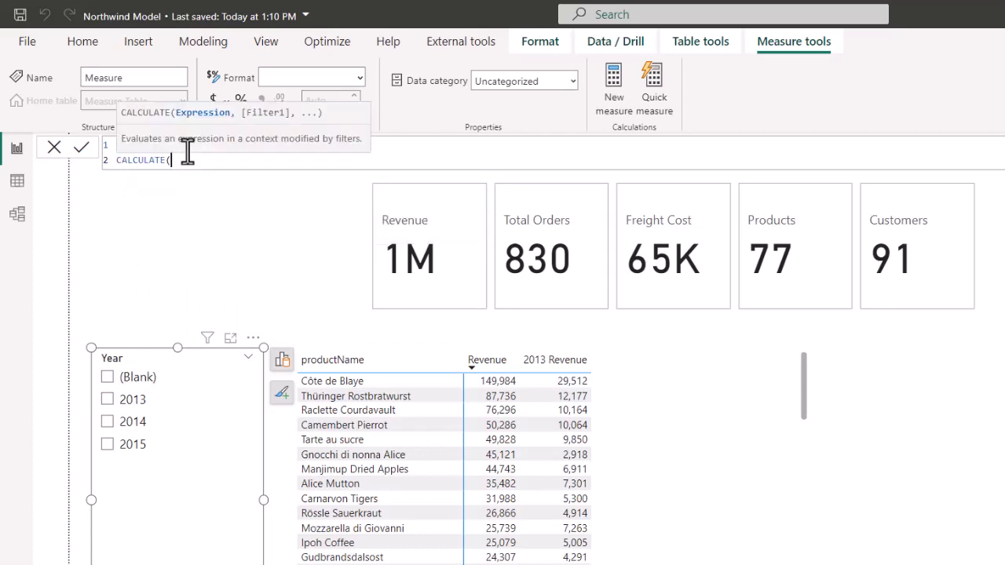
pyautogui.hotkey('shift', 'Return')
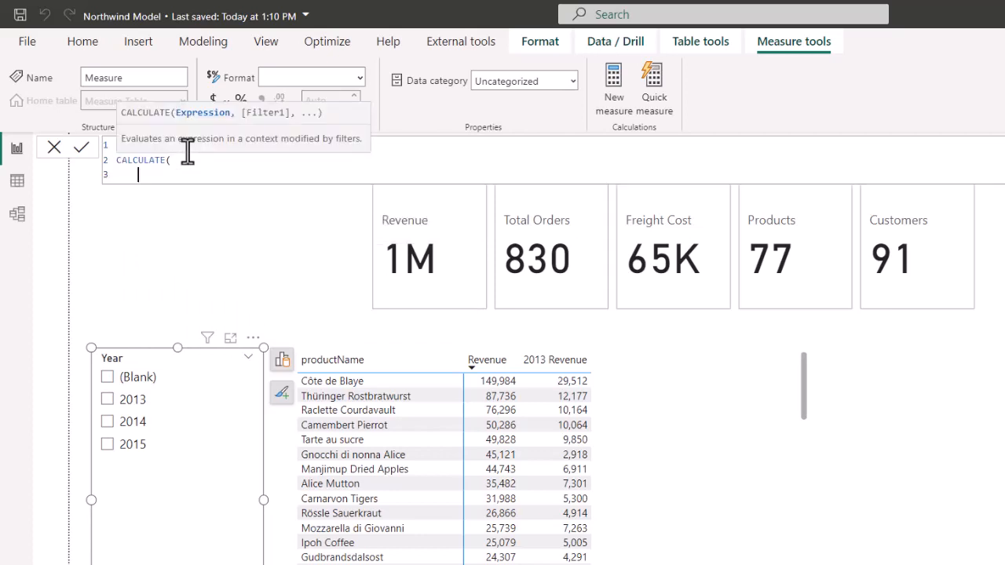
# - Enter [Revenue] as the CALCULATE expression of the 2014 Revenue measure and start a new line for the filter
pyautogui.write('rev')
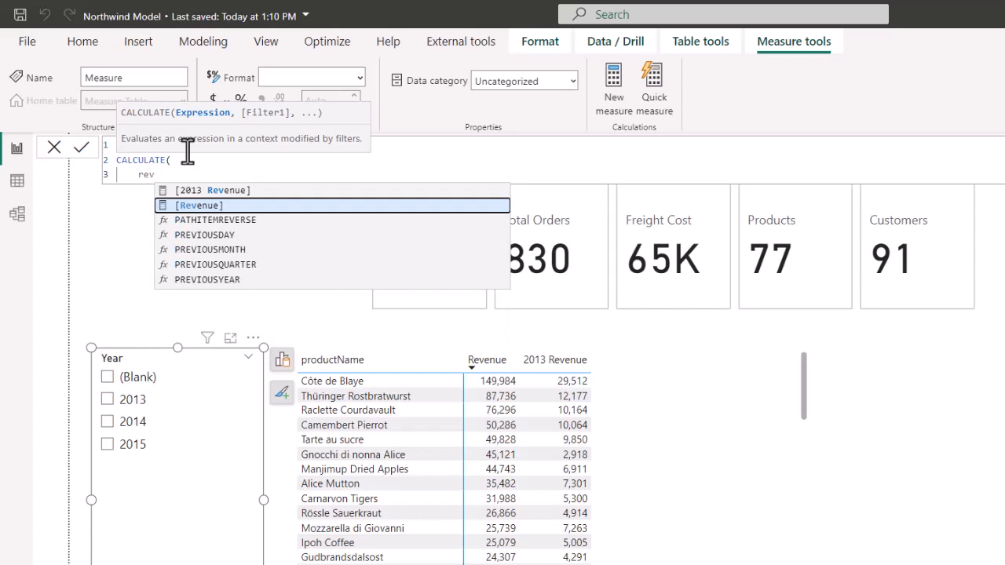
pyautogui.press('Tab')
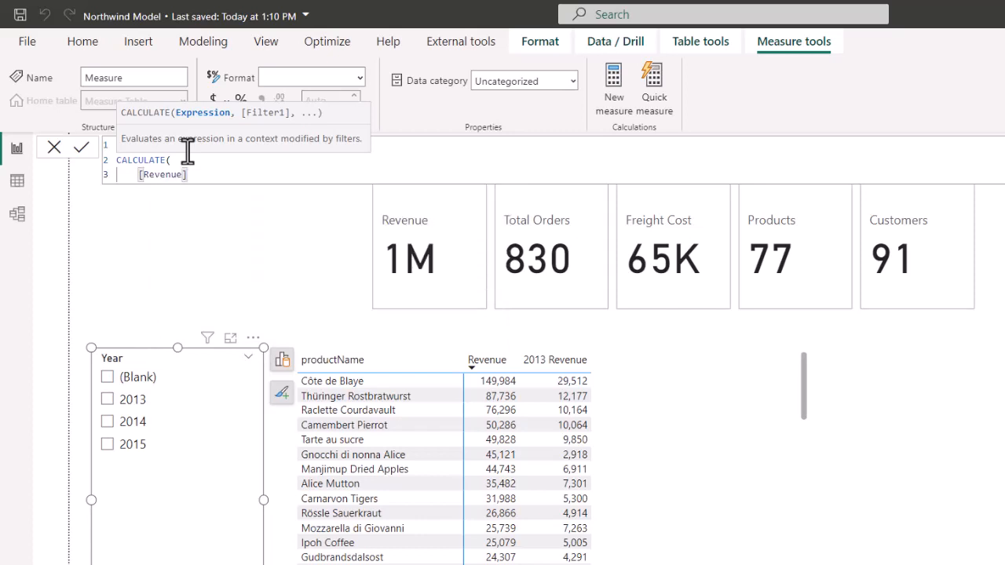
pyautogui.write(',')
pyautogui.hotkey('shift', 'Return')
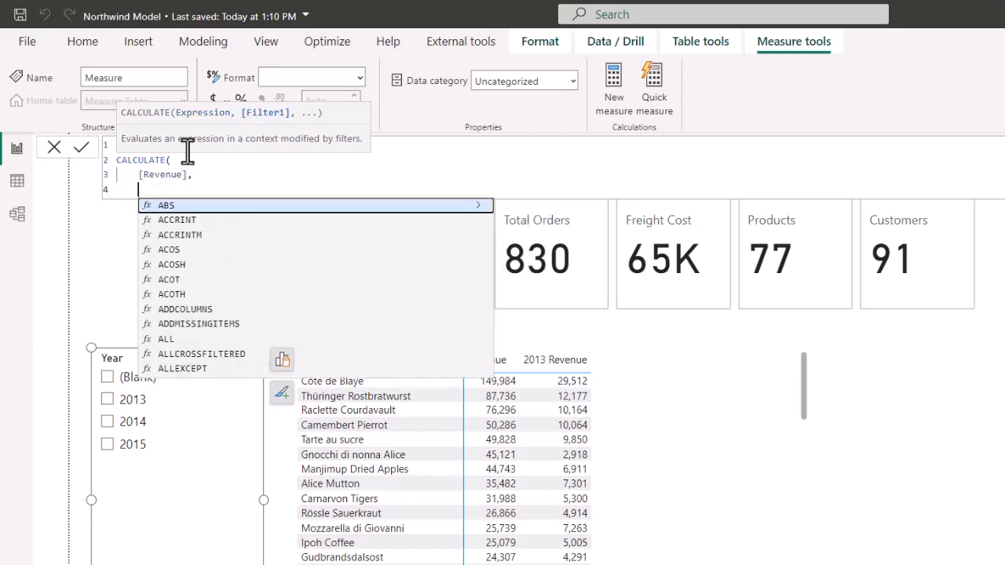
# - Insert the 'Calendar'[Year] column as the filter argument of the 2014 Revenue measure
pyautogui.write('cale')
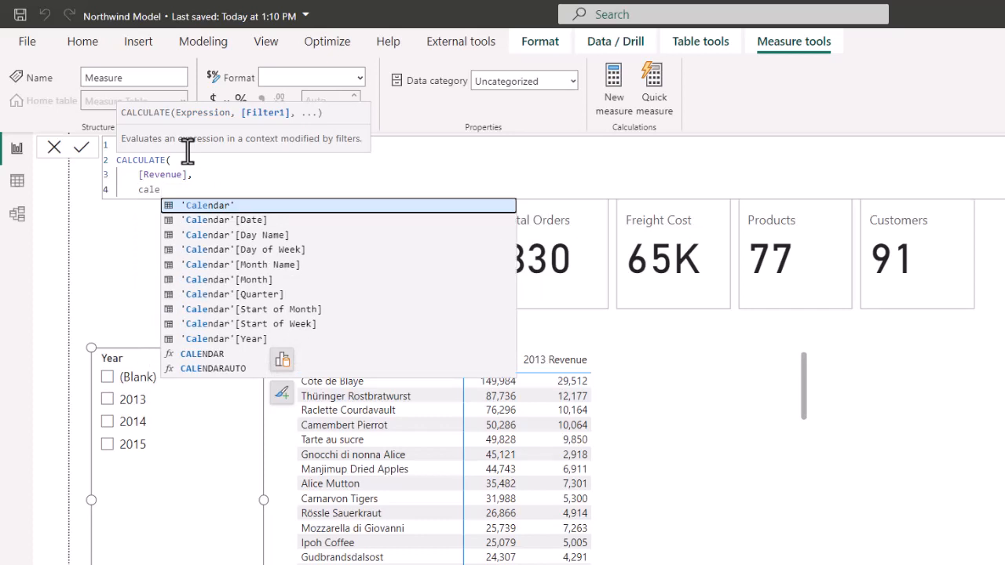
pyautogui.press('Down')
pyautogui.press('Down')
pyautogui.press('Down')
pyautogui.press('Down')
pyautogui.press('Down')
pyautogui.press('Down')
pyautogui.press('Down')
pyautogui.press('Down')
pyautogui.press('Down')
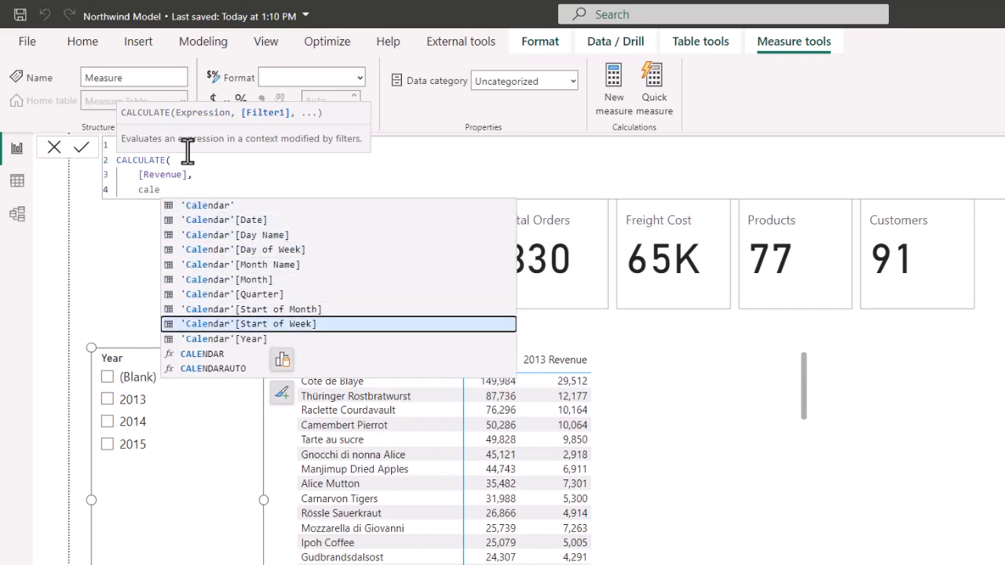
pyautogui.press('Tab')
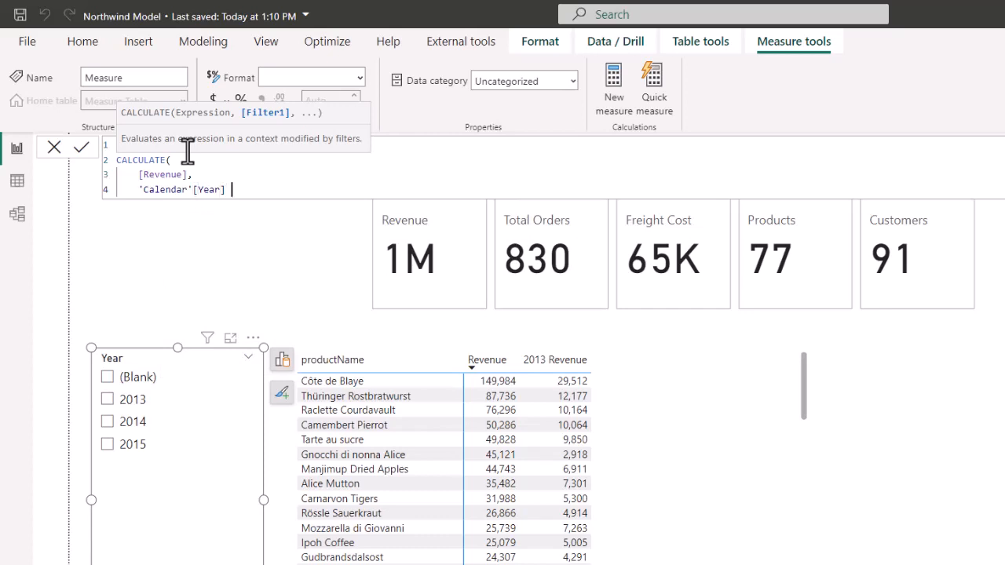
# - Set the Year filter equal to 2014, close the parenthesis on its own line and commit the 2014 Revenue measure
pyautogui.write('= 2013')
pyautogui.press('BackSpace')
pyautogui.write('4')
pyautogui.press('Return')
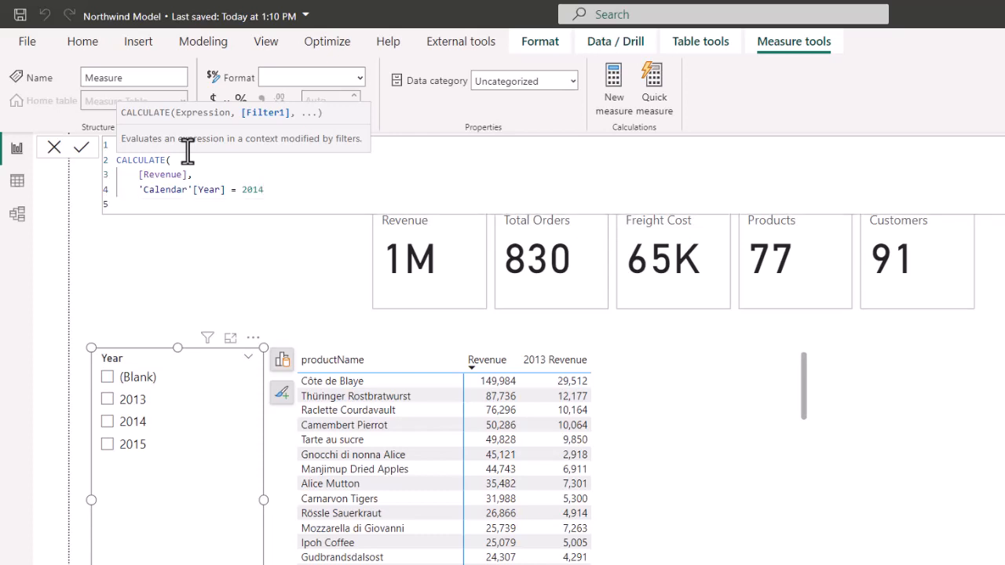
pyautogui.write(')')
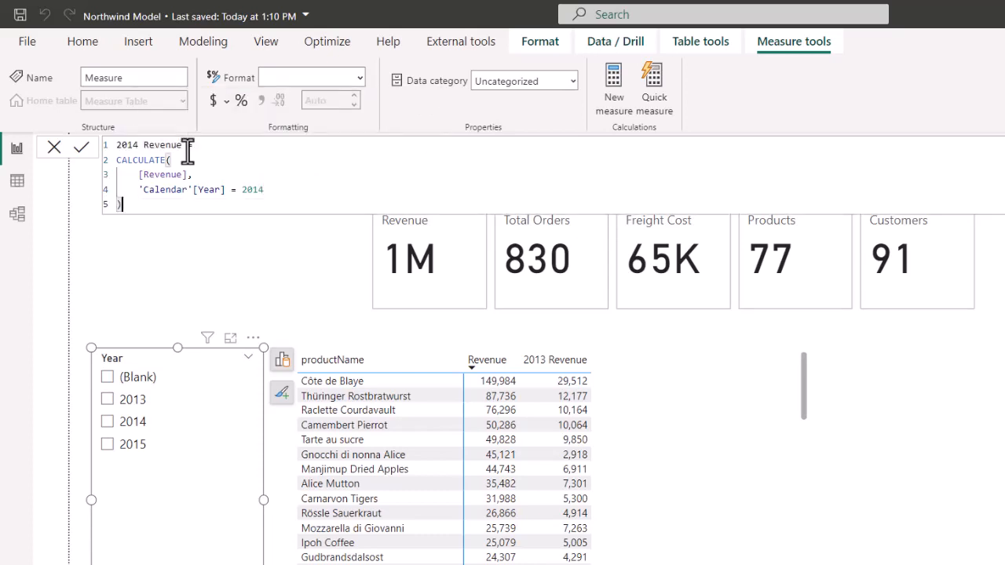
pyautogui.press('Return')
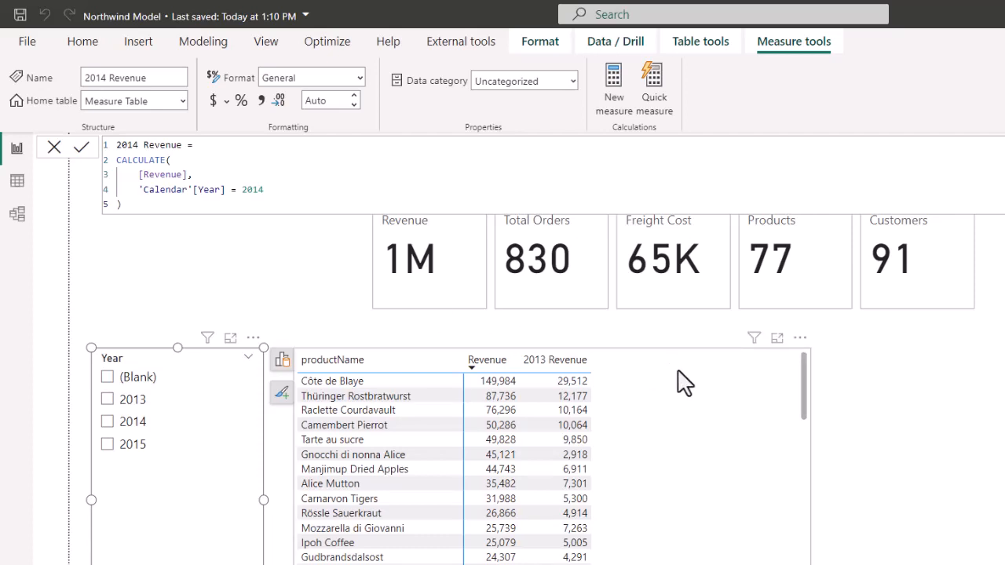
# - Add the 2014 Revenue measure to the product table visual beside 2013 Revenue
pyautogui.click(996, 345)
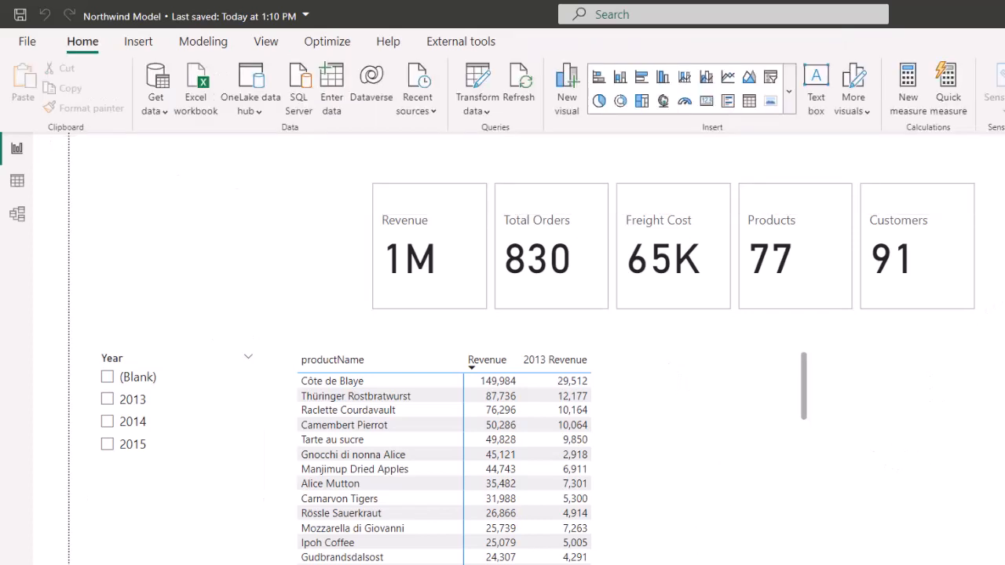
pyautogui.click(701, 389)
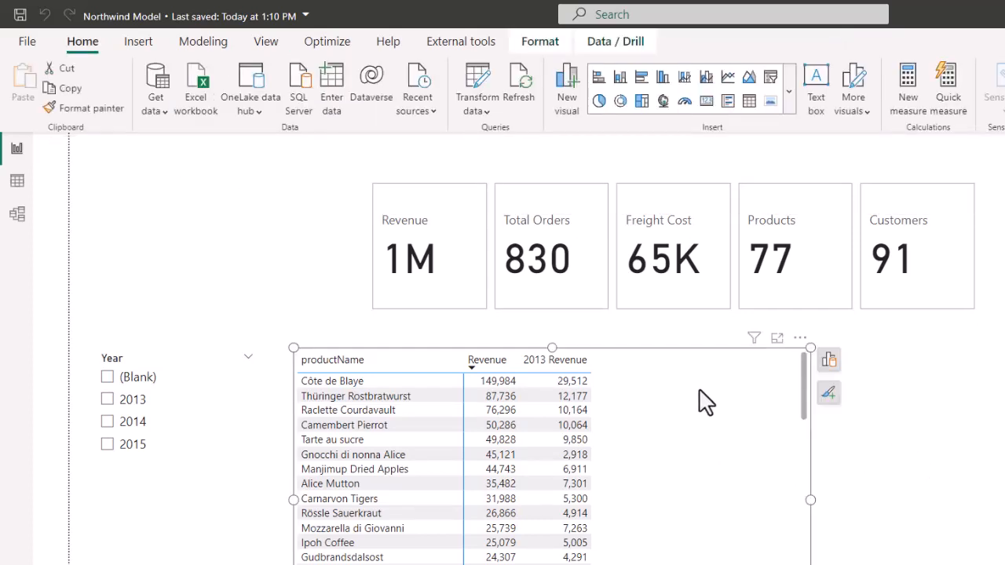
pyautogui.click(829, 359)
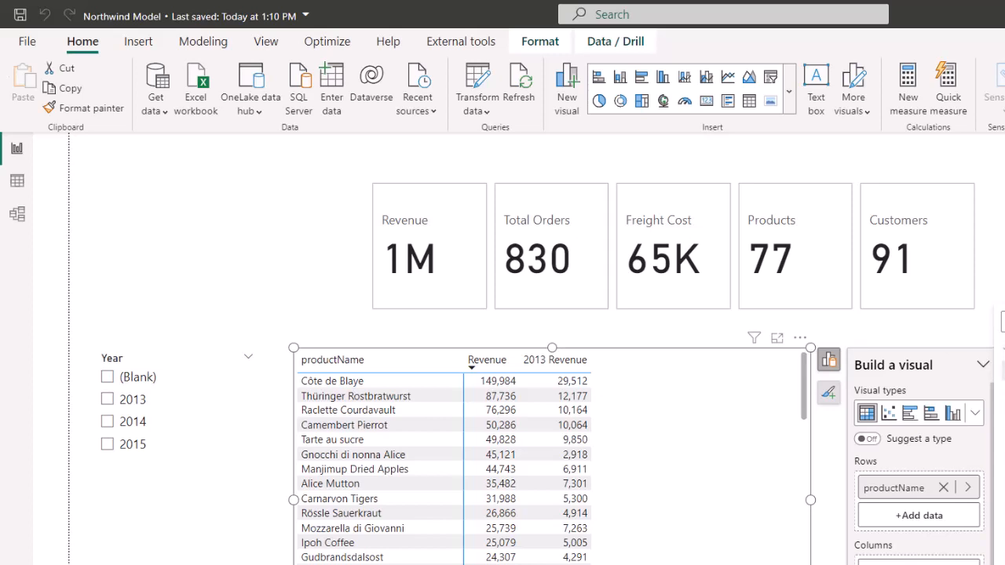
pyautogui.click(1003, 391)
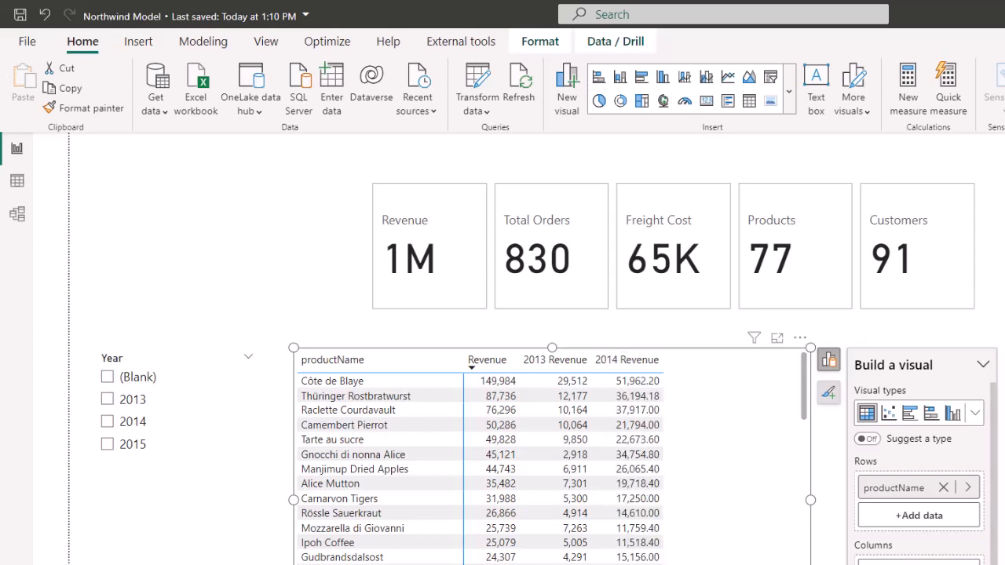
# - Format the 2014 Revenue measure with 0 decimal places and a thousands separator
pyautogui.click(1003, 391)
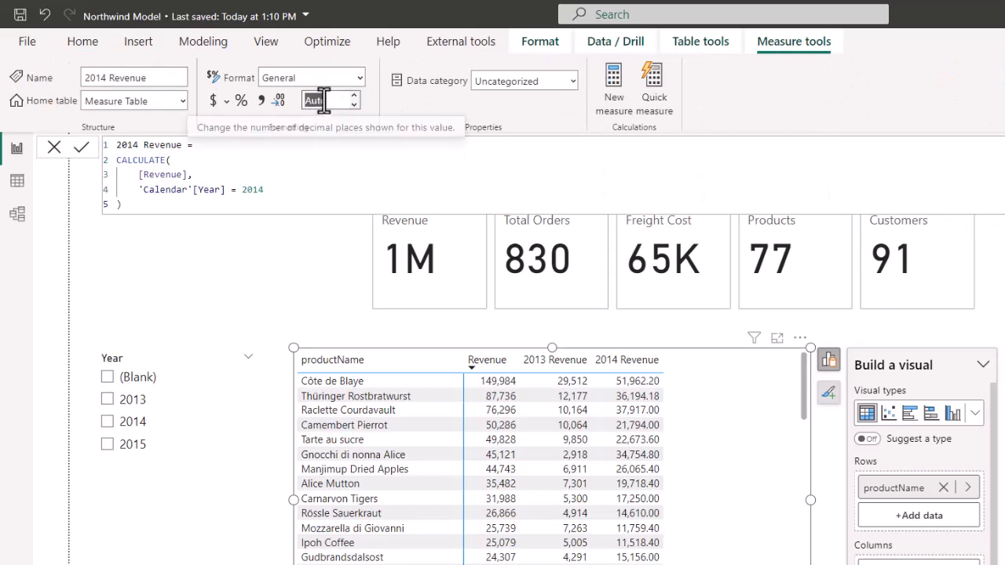
pyautogui.click(265, 100)
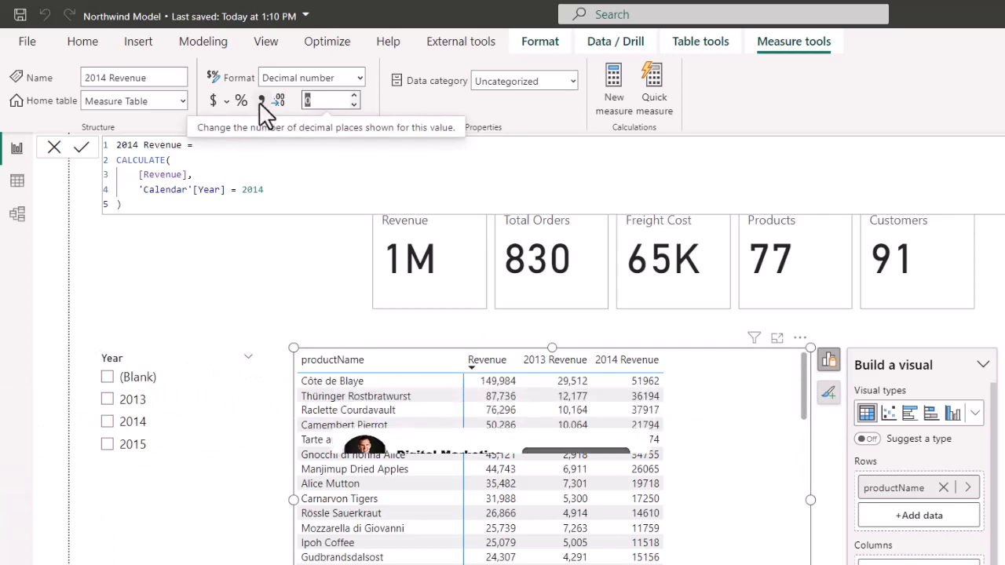
pyautogui.click(261, 99)
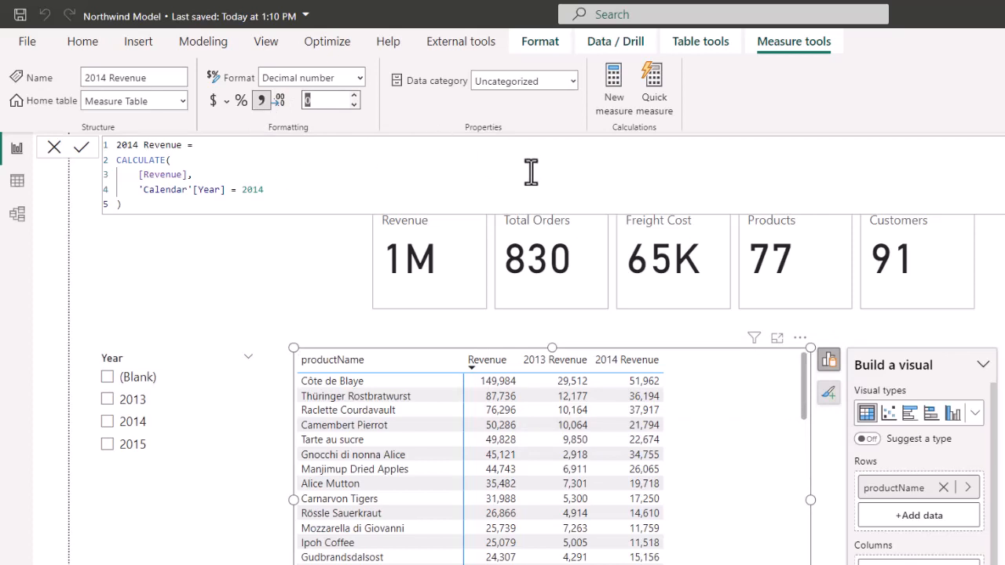
# - Begin the measure formula with the name Mexico Revenue and a CALCULATE function on its second line
pyautogui.moveTo(745, 340)
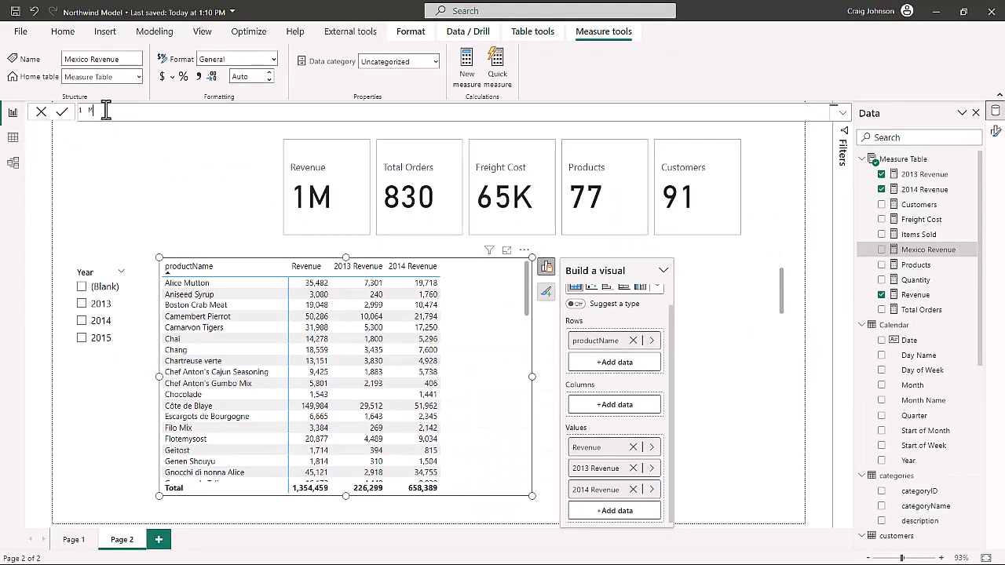
pyautogui.write('exico Re')
pyautogui.write('venue')
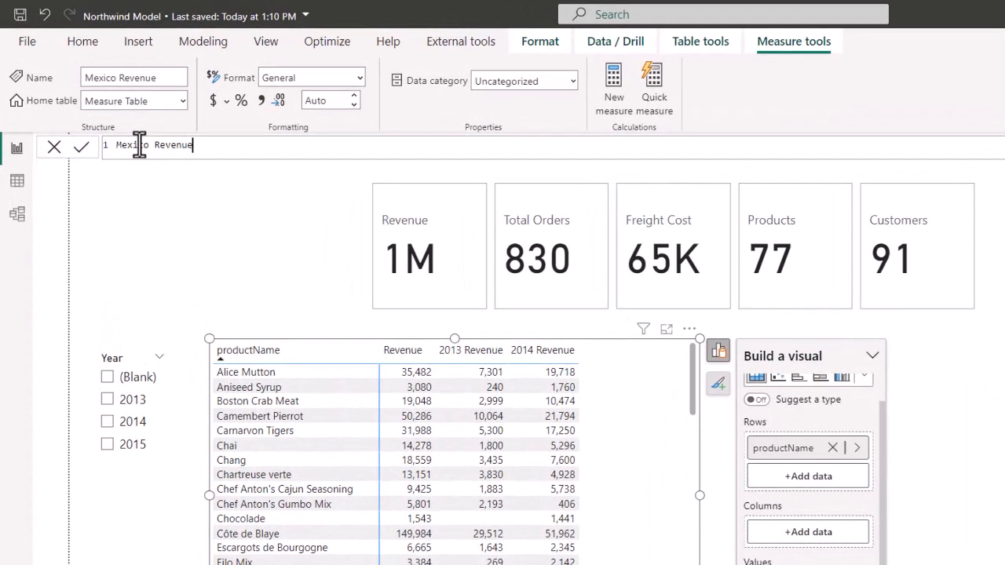
pyautogui.write(' =')
pyautogui.hotkey('shift', 'Return')
pyautogui.write('cal')
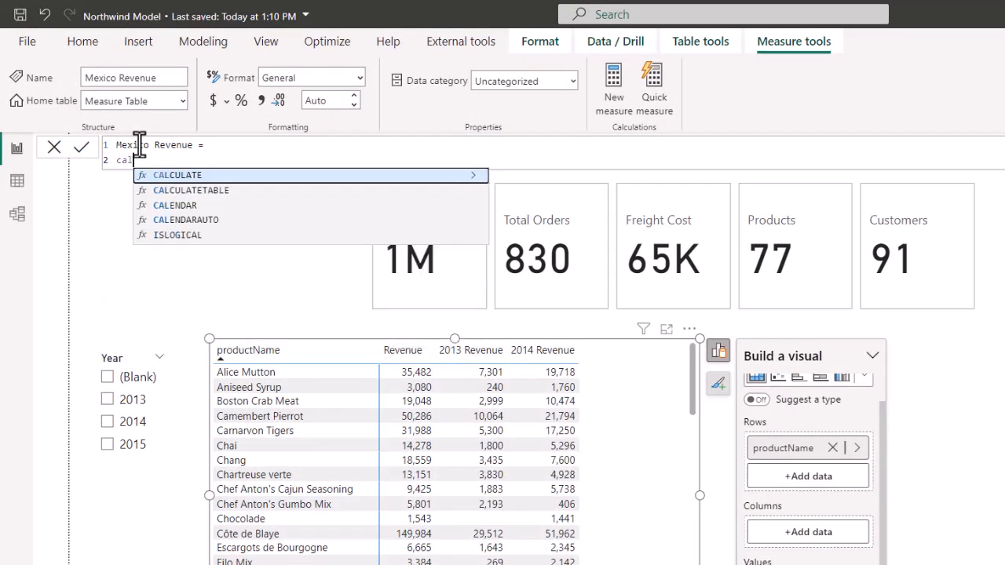
pyautogui.press('Tab')
pyautogui.hotkey('shift', 'Return')
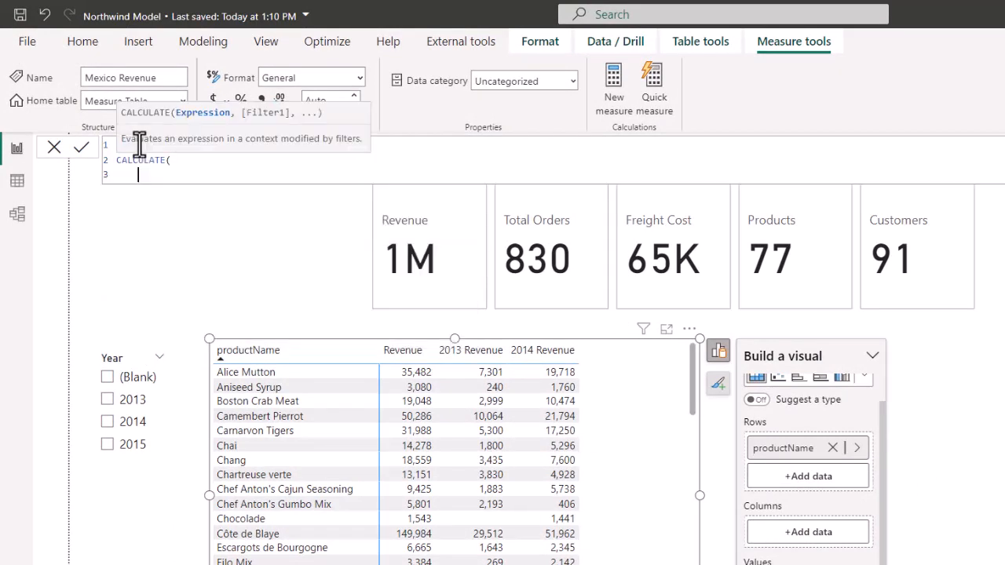
# - Enter [Revenue] as the CALCULATE expression of the Mexico Revenue measure and start a new line for the filter
pyautogui.write('reve')
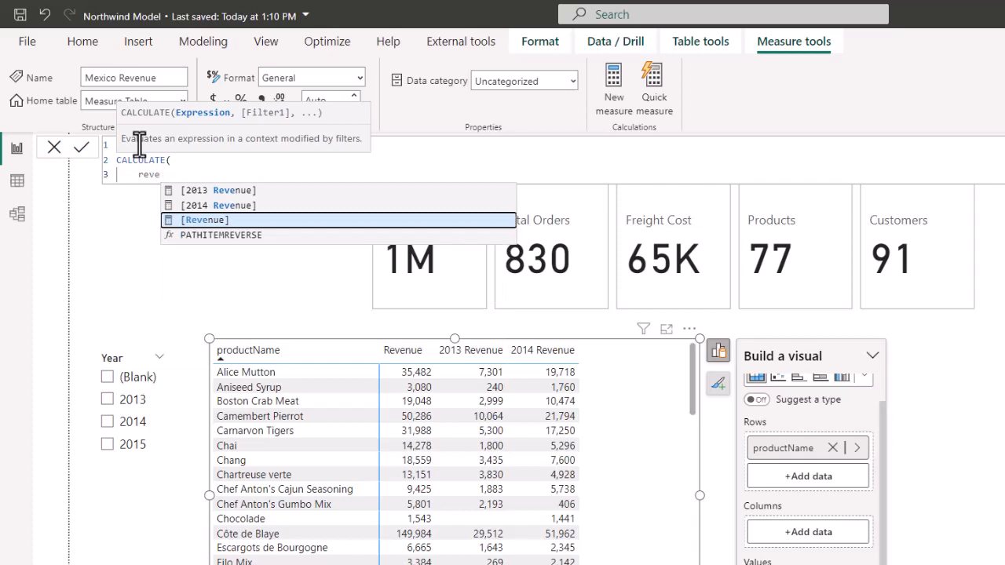
pyautogui.press('Tab')
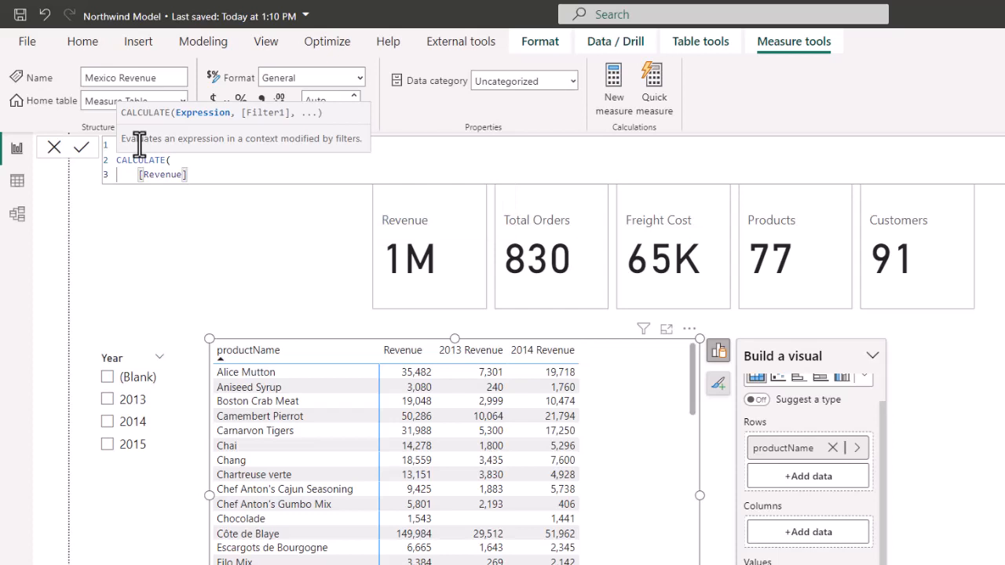
pyautogui.write(',')
pyautogui.hotkey('shift', 'Return')
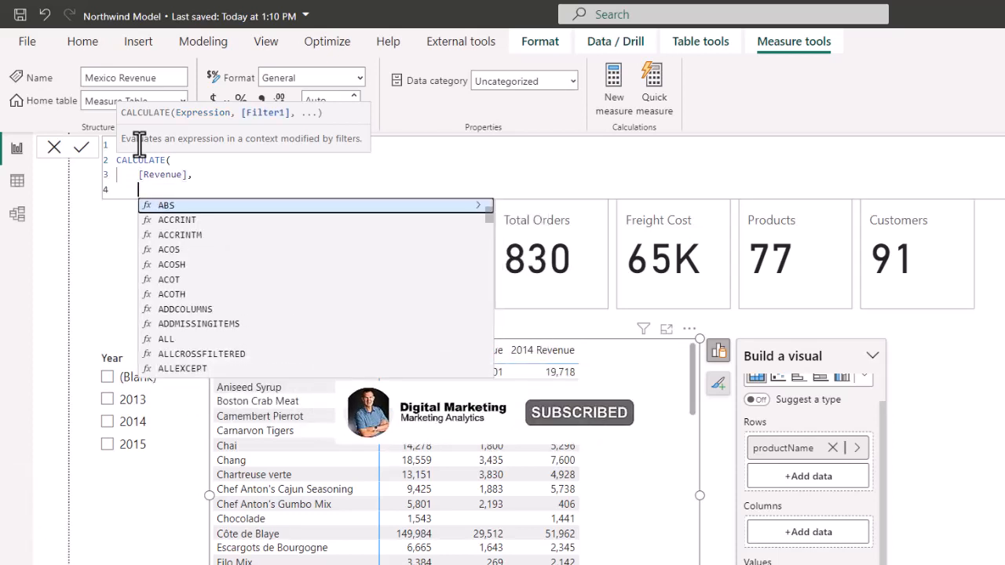
# - Insert the customers[country] column as the filter argument of the Mexico Revenue measure
pyautogui.write('cust')
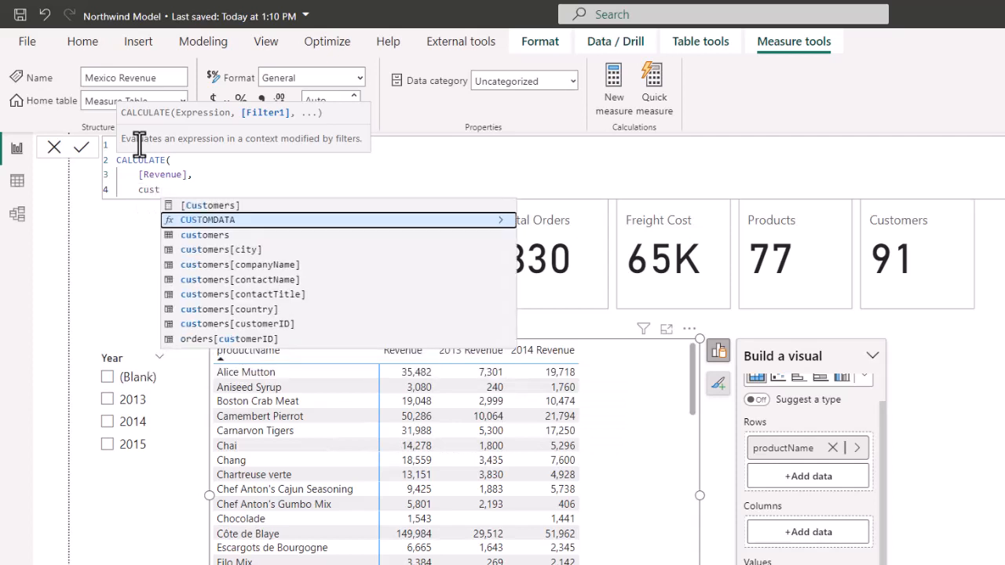
pyautogui.press('Down')
pyautogui.press('Down')
pyautogui.press('Down')
pyautogui.press('Down')
pyautogui.press('Down')
pyautogui.press('Down')
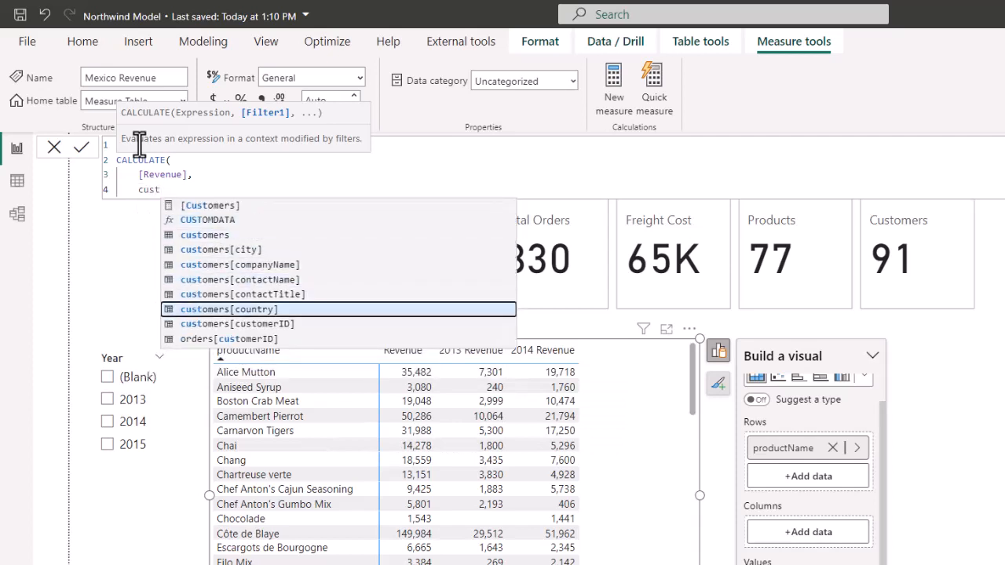
pyautogui.press('Tab')
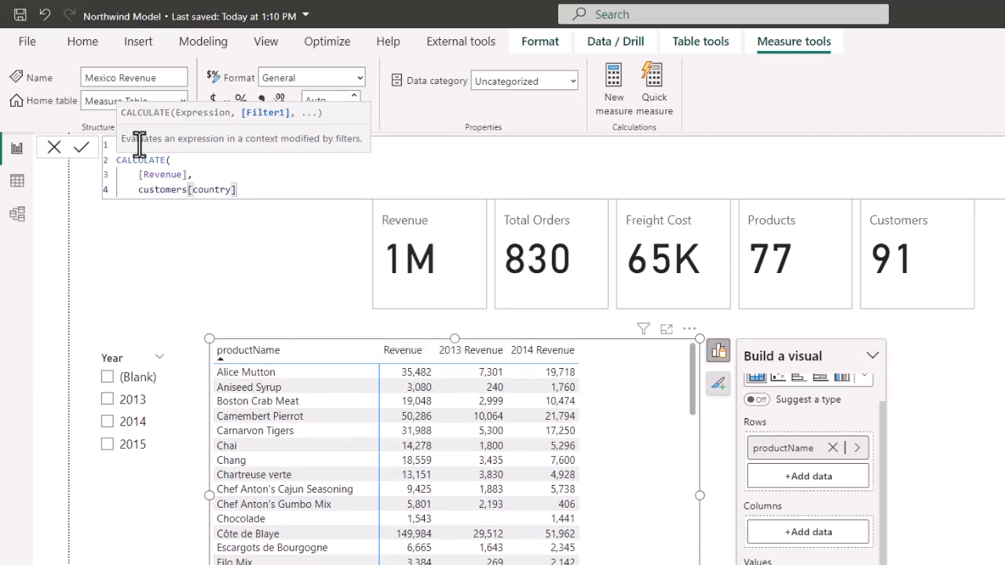
# - Set the country filter equal to "Mexico", close the parenthesis on its own line and commit the Mexico Revenue measure
pyautogui.write('= "Mexico"')
pyautogui.press('Return')
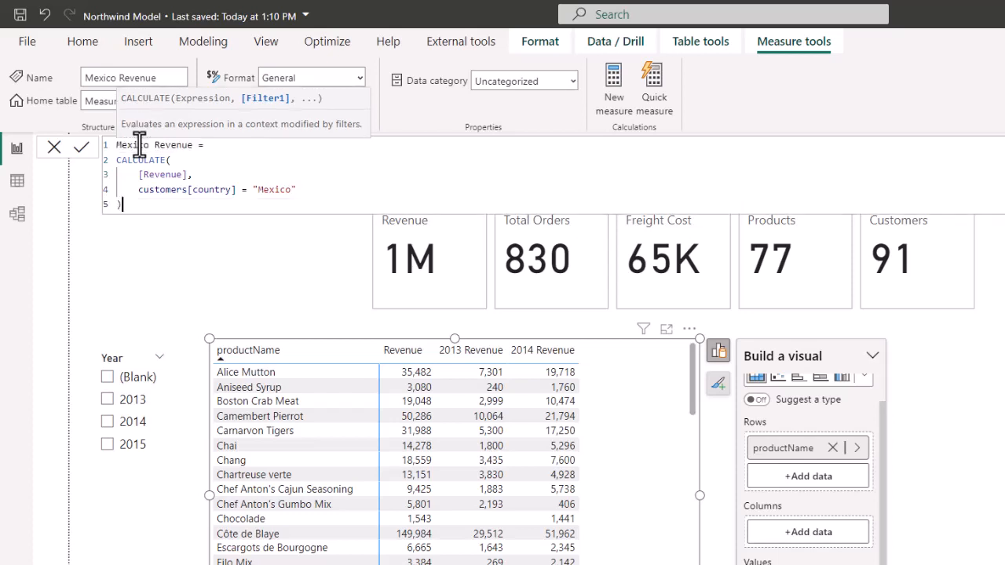
pyautogui.write(')')
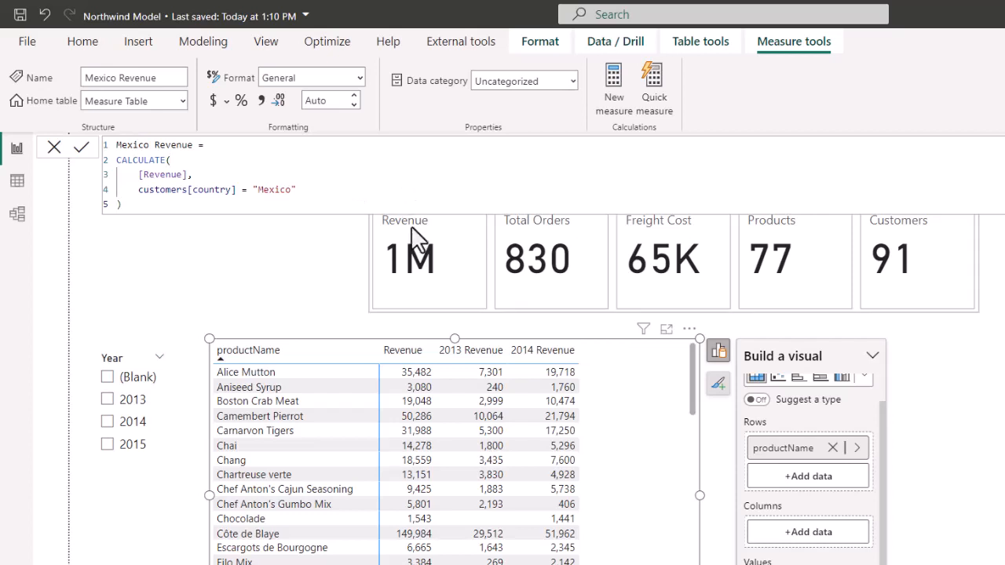
# - Add the Mexico Revenue measure to the product table visual beside 2014 Revenue
pyautogui.click(653, 427)
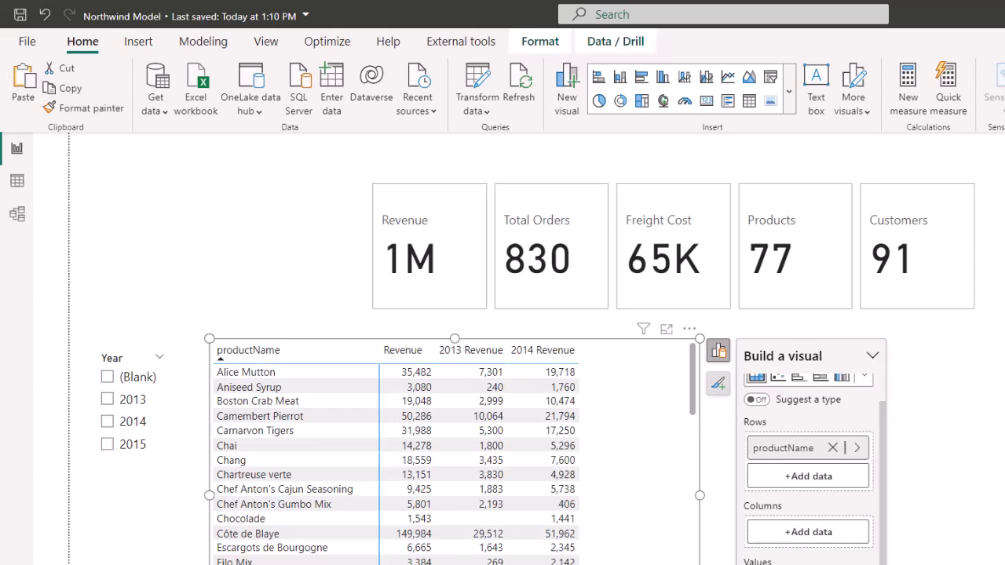
pyautogui.click(1004, 314)
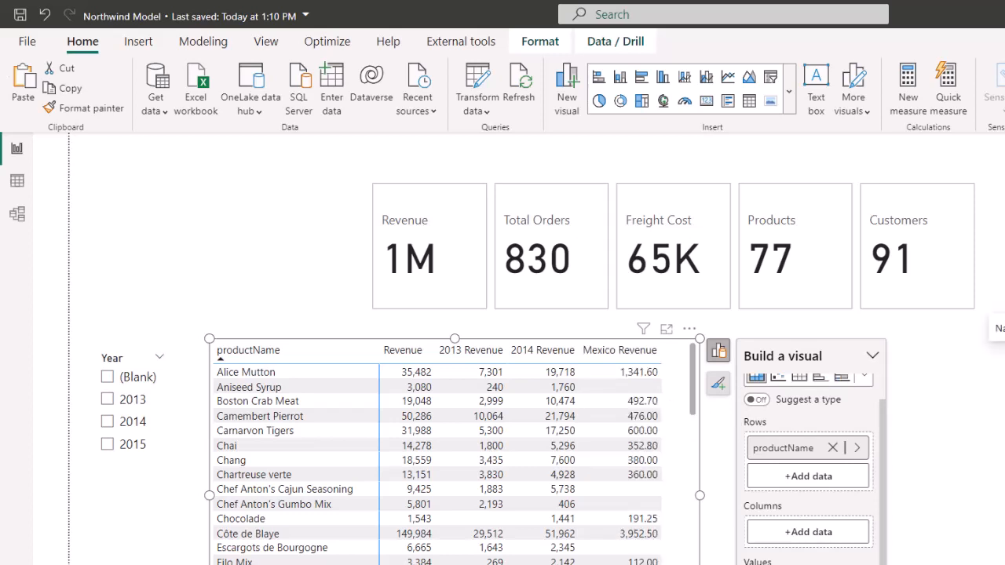
# - Format the Mexico Revenue measure with a thousands separator and 0 decimal places
pyautogui.click(1004, 323)
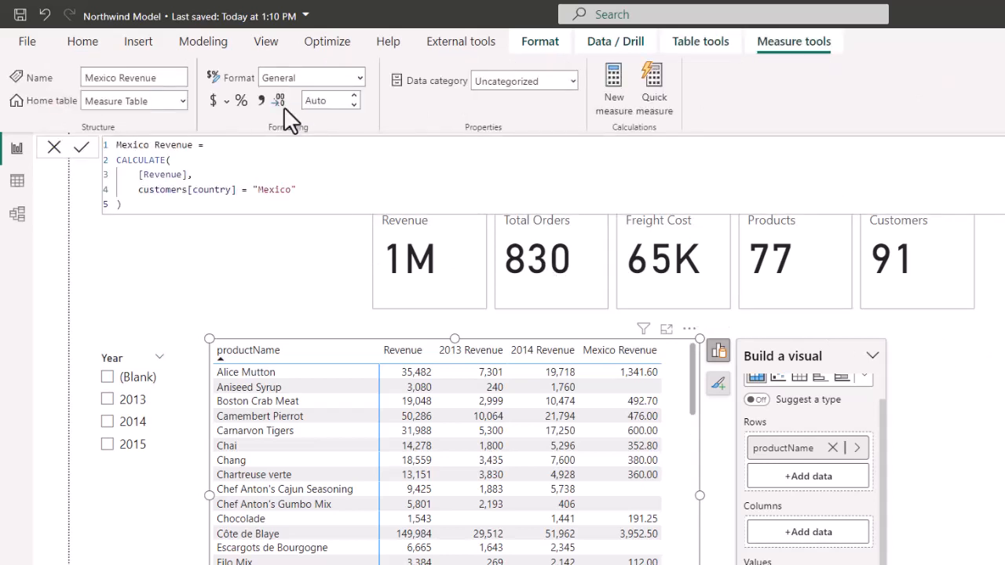
pyautogui.click(260, 100)
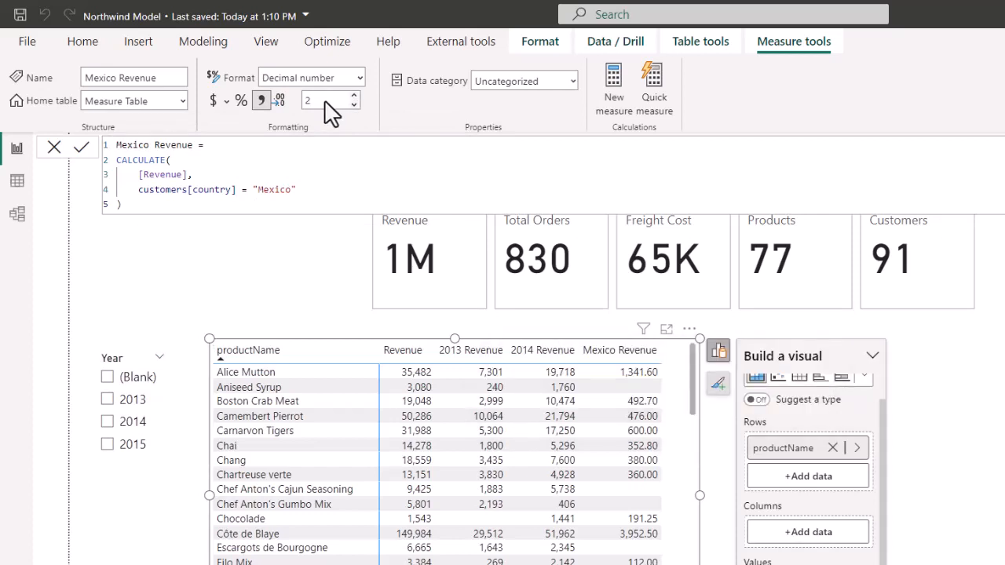
pyautogui.write('0')
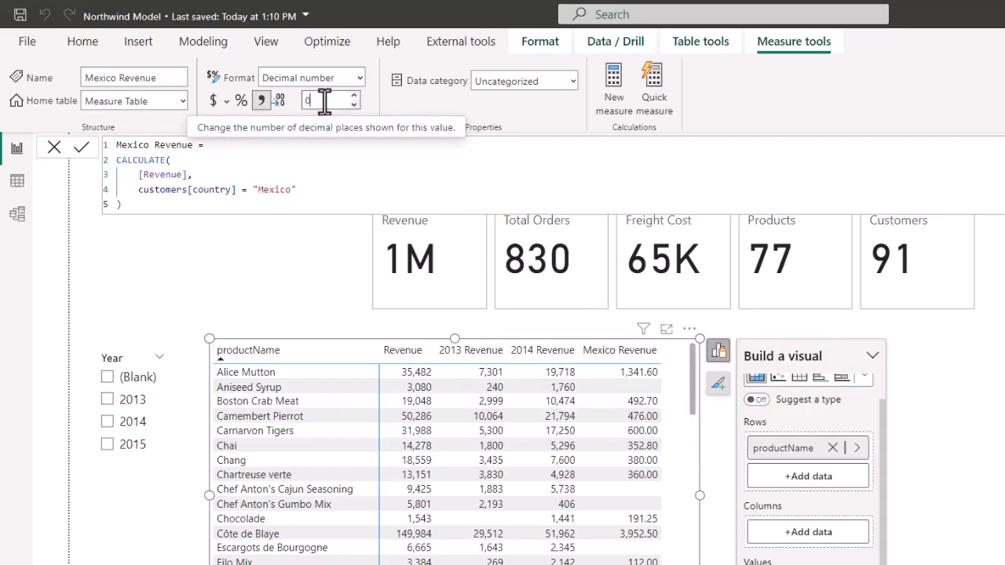
pyautogui.press('Return')
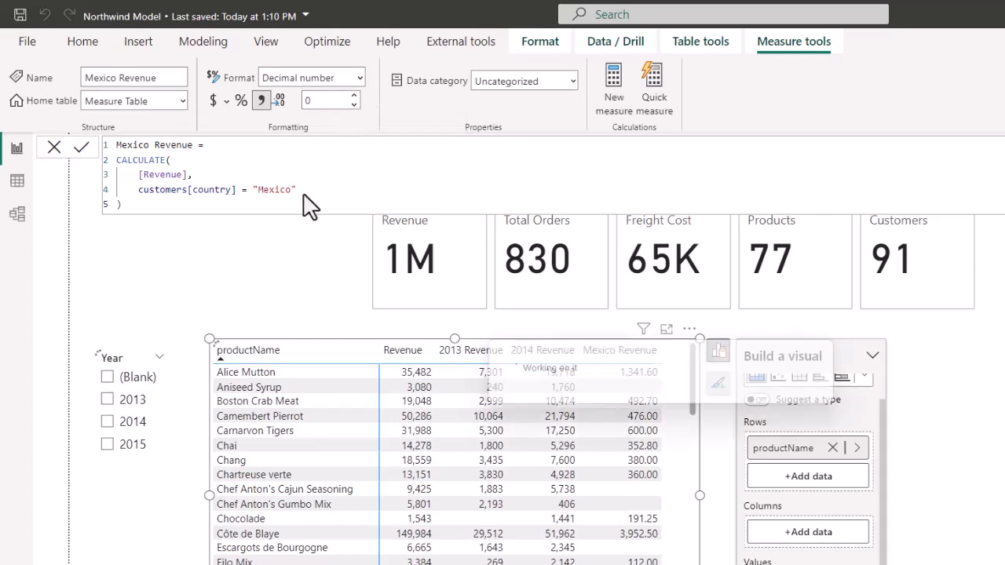
# - Create a new measure named 2013 Mexico in the Measure Table and start its formula on a new line
pyautogui.click(120, 280)
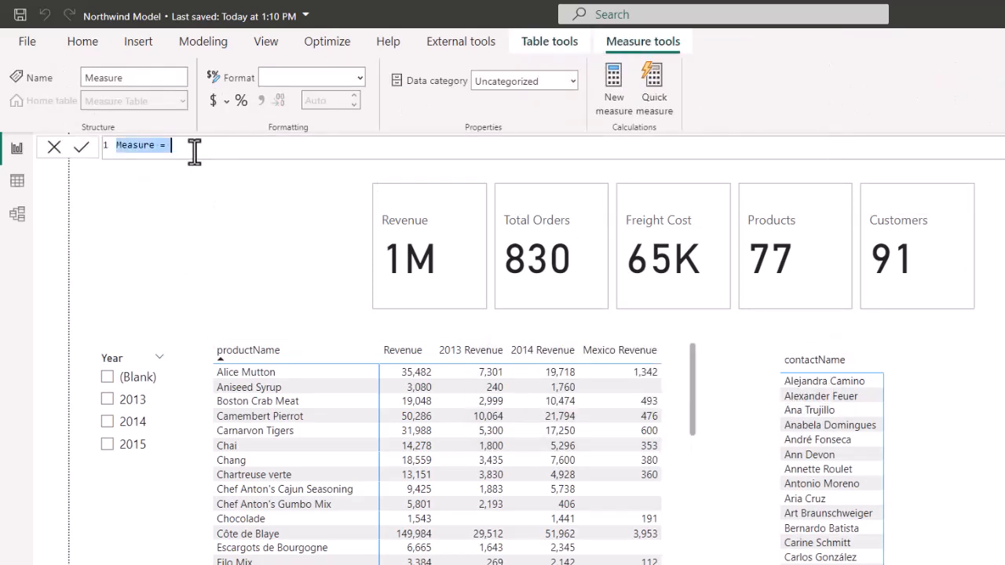
pyautogui.write('2013')
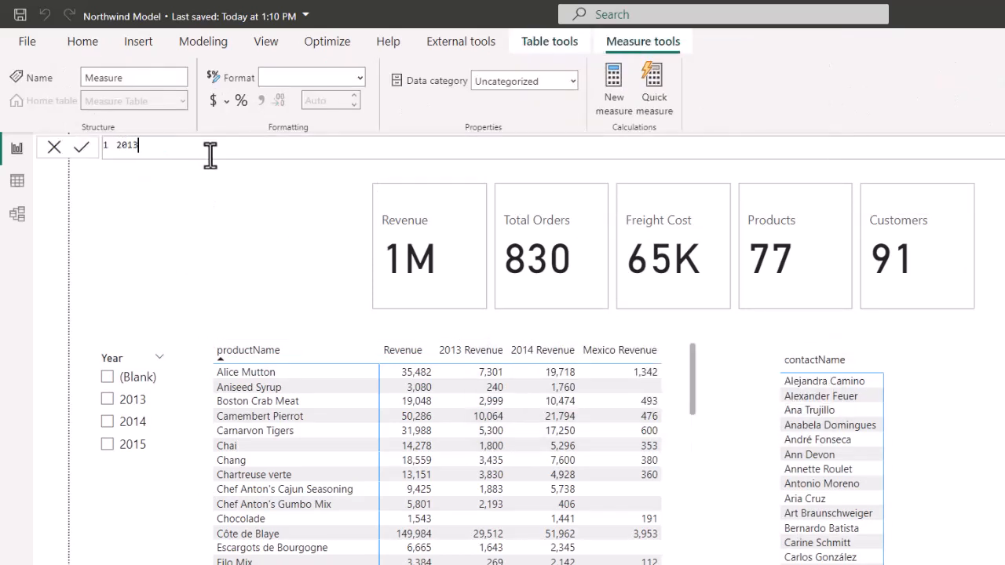
pyautogui.write(' Mexico +')
pyautogui.press('BackSpace')
pyautogui.write('=')
pyautogui.hotkey('shift', 'Return')
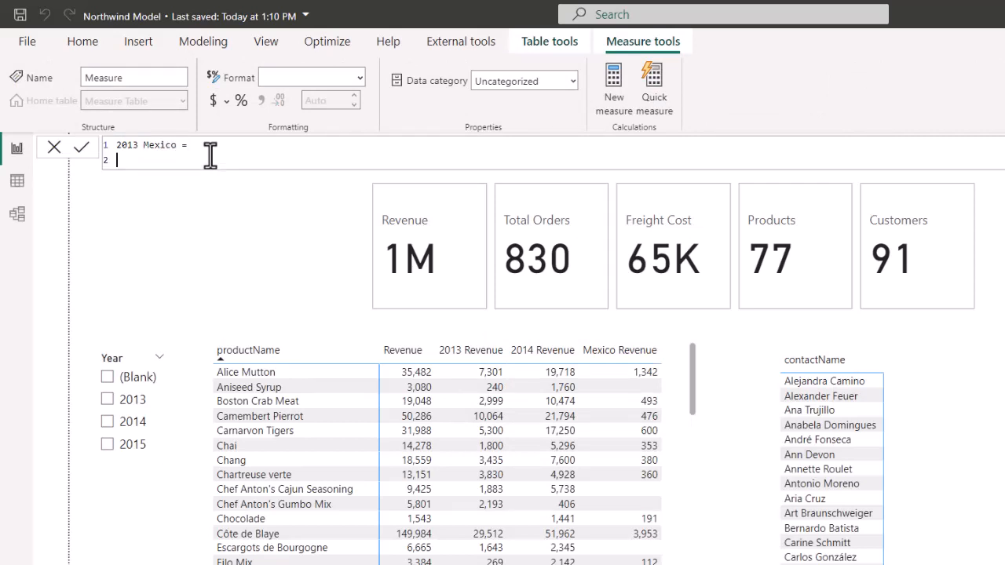
# - Begin a CALCULATE function in the 2013 Mexico measure with [Revenue] as its expression on a separate line
pyautogui.write('cal')
pyautogui.press('Tab')
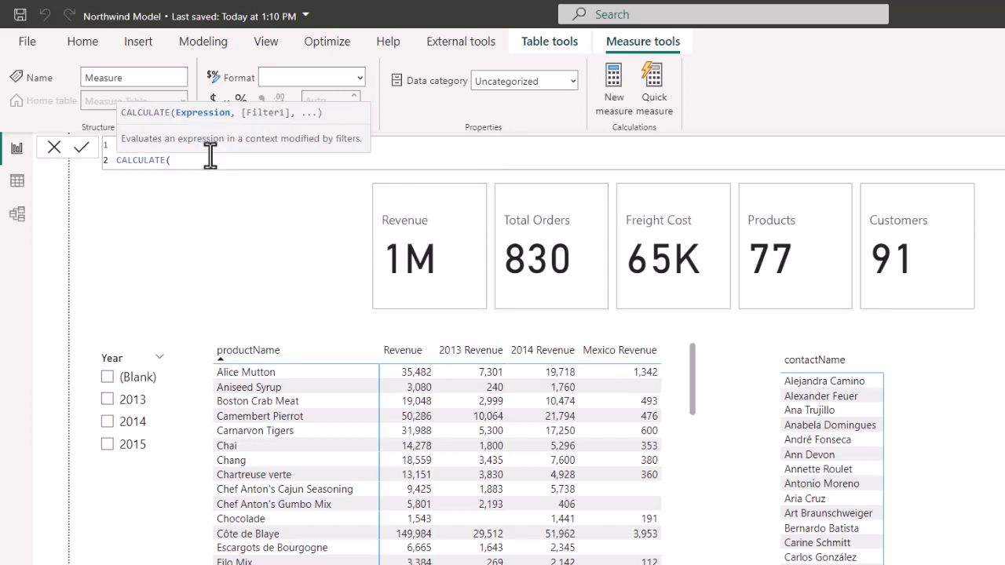
pyautogui.hotkey('shift', 'Return')
pyautogui.write('reve')
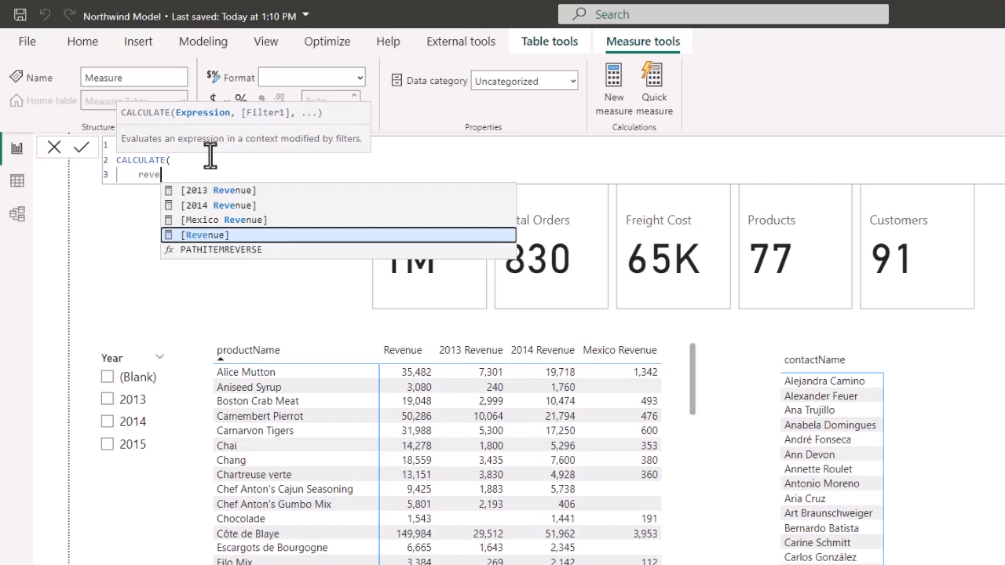
pyautogui.press('Tab')
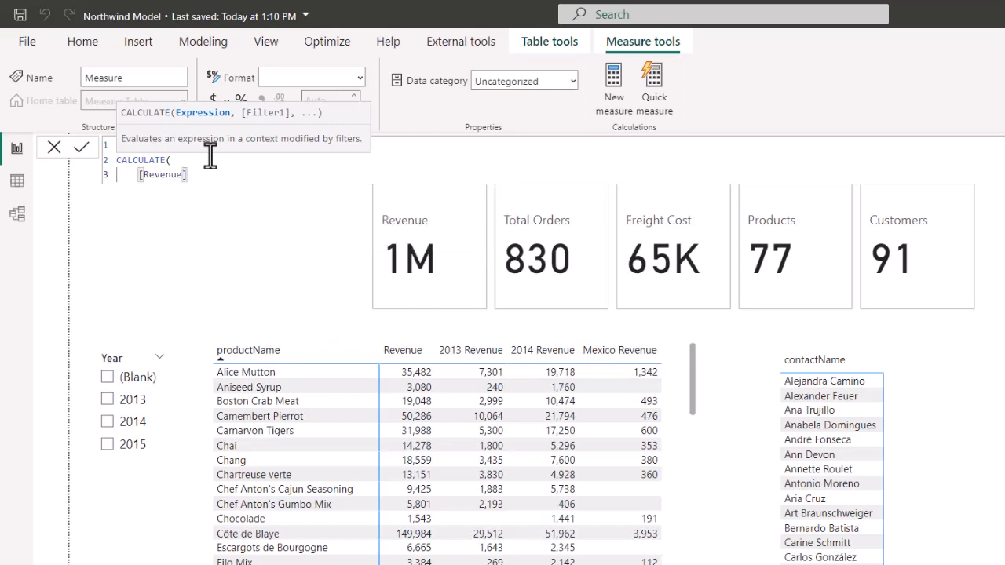
pyautogui.write(',')
pyautogui.hotkey('shift', 'Return')
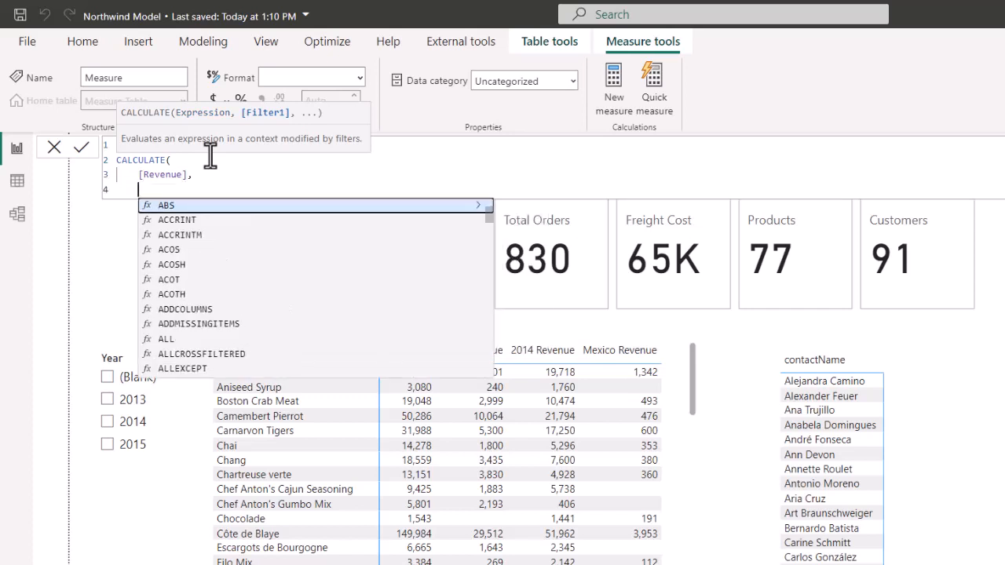
# - Add 'Calendar'[Year] = 2013 as the first filter of the 2013 Mexico measure and start a new line
pyautogui.write('cale')
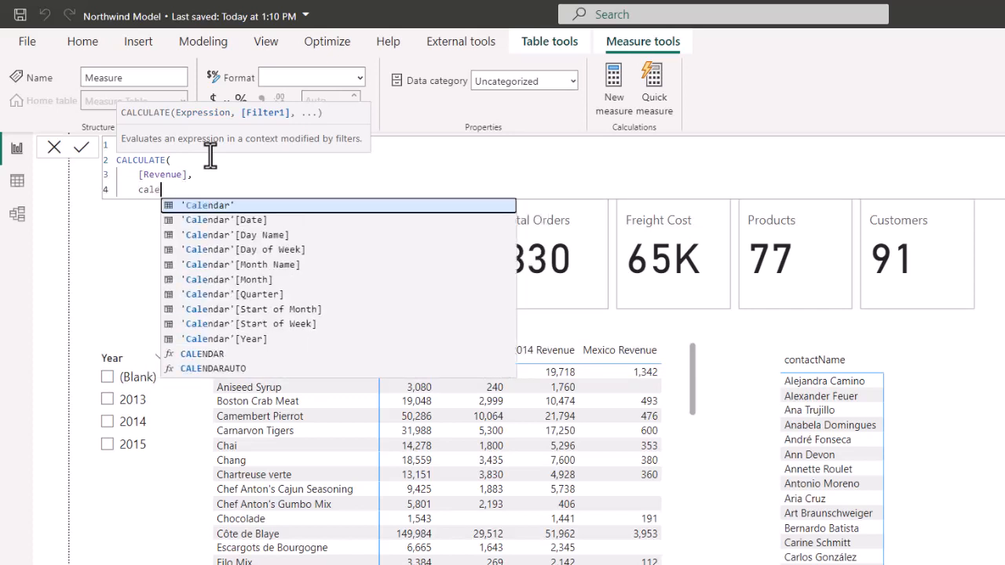
pyautogui.press('Down')
pyautogui.press('Down')
pyautogui.press('Down')
pyautogui.press('Down')
pyautogui.press('Down')
pyautogui.press('Down')
pyautogui.press('Down')
pyautogui.press('Down')
pyautogui.press('Down')
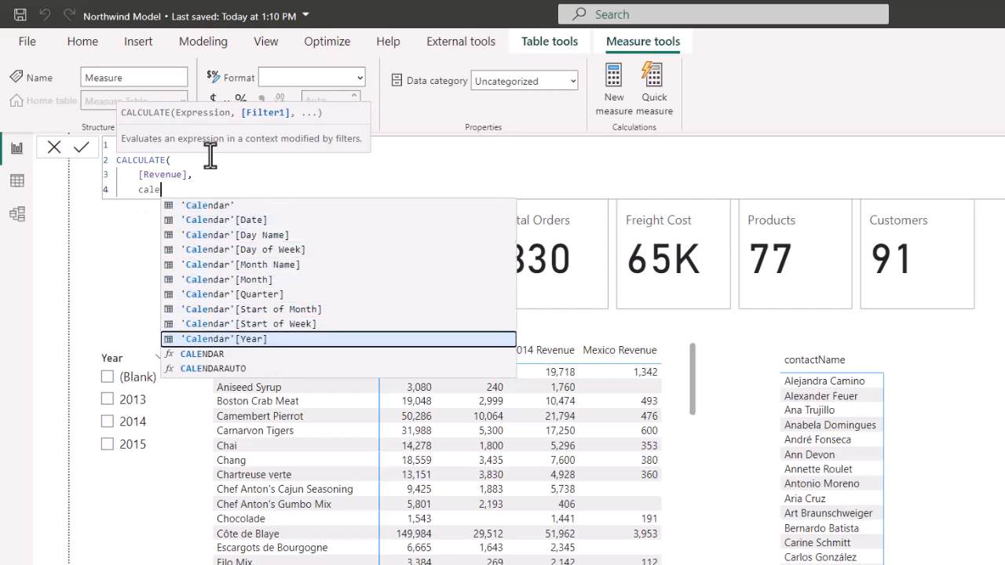
pyautogui.press('Tab')
pyautogui.write('=')
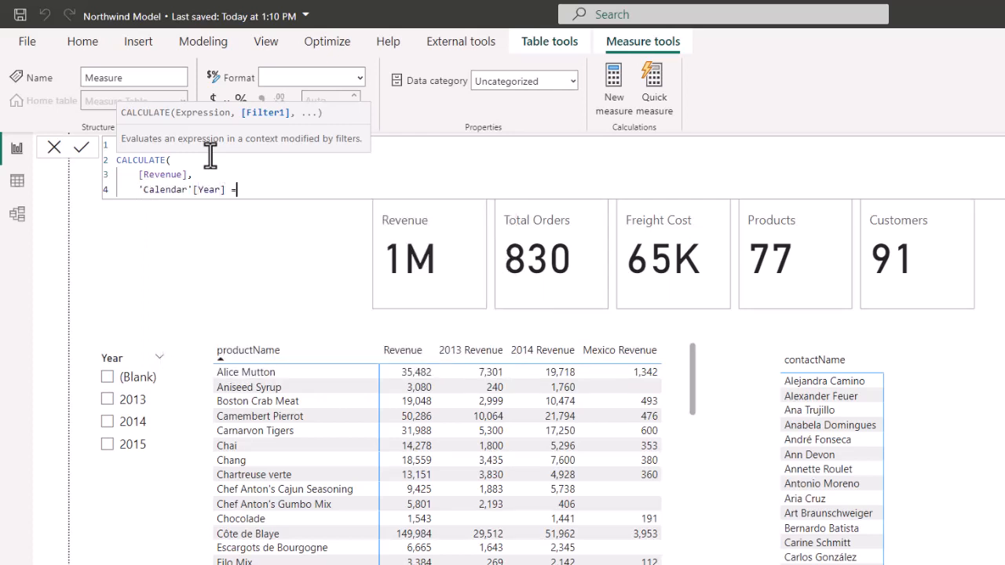
pyautogui.write(' 2013,')
pyautogui.hotkey('shift', 'Return')
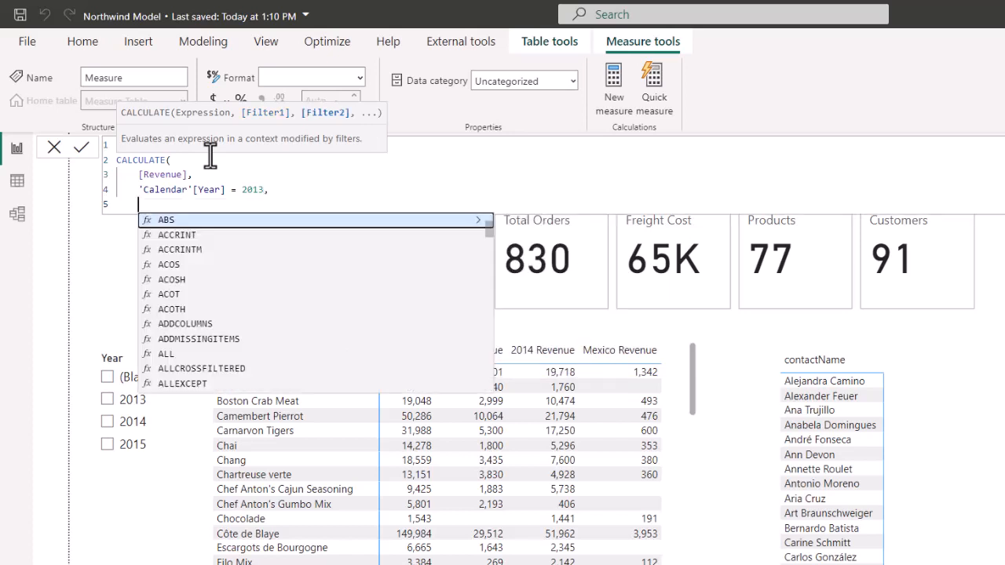
# - Add customers[country] = "Mexico" as the second filter, close the parenthesis and commit the 2013 Mexico measure
pyautogui.write('cust')
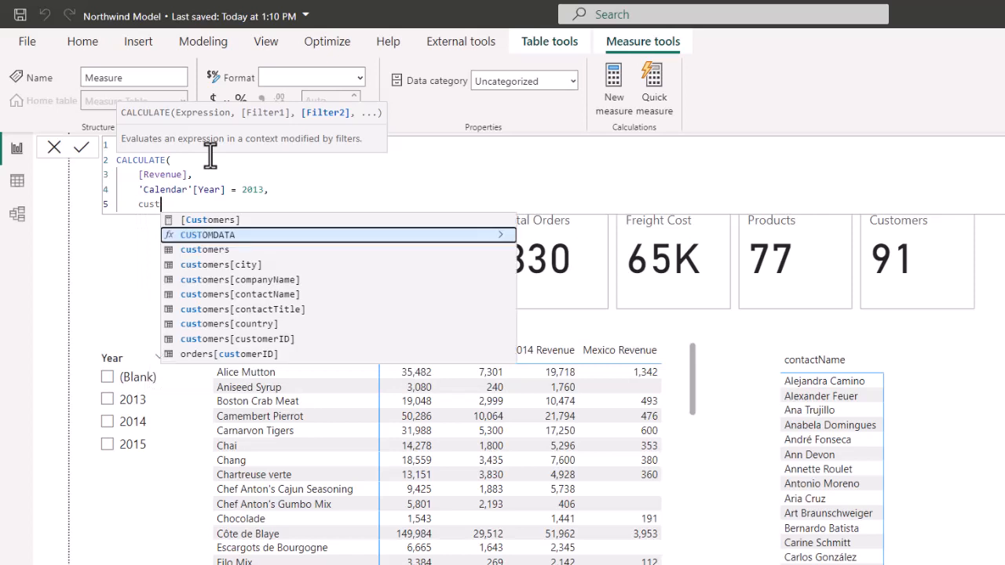
pyautogui.press('Down')
pyautogui.press('Down')
pyautogui.press('Down')
pyautogui.press('Down')
pyautogui.press('Down')
pyautogui.press('Down')
pyautogui.press('Tab')
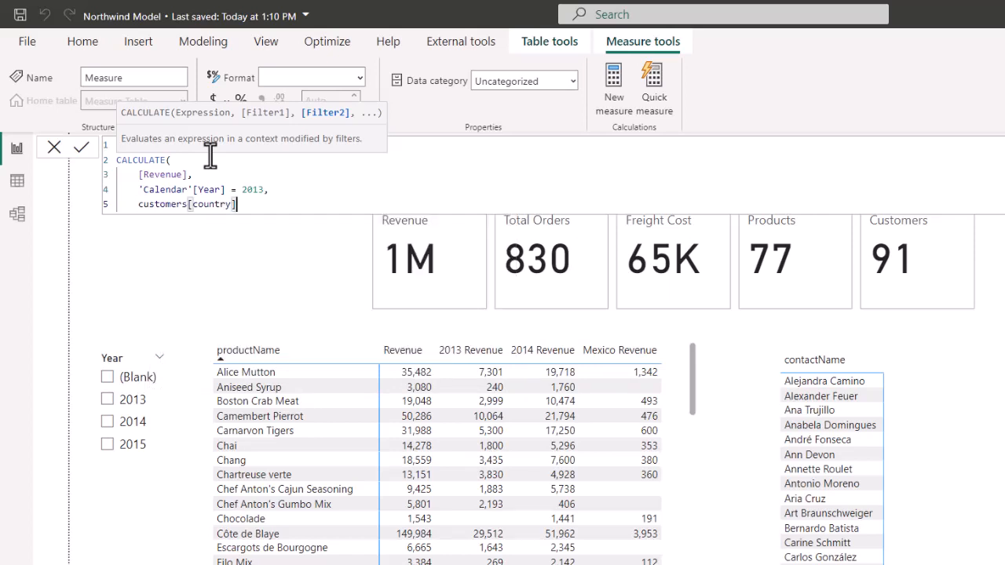
pyautogui.write('= "Mexico")')
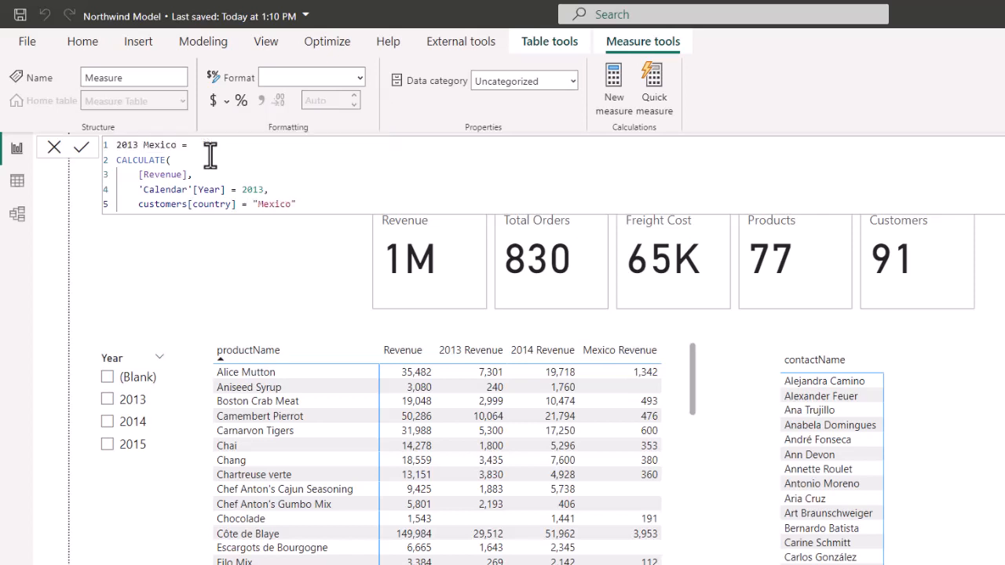
pyautogui.press('Return')
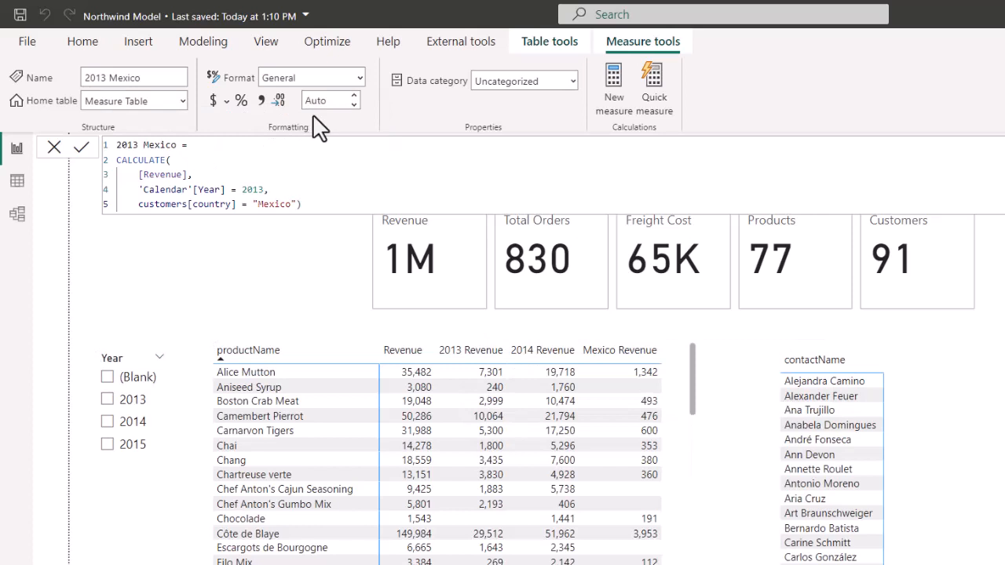
# - Put the closing parenthesis of 2013 Mexico on its own line and format the measure with a thousands separator and 0 decimals
pyautogui.click(324, 204)
pyautogui.press('BackSpace')
pyautogui.hotkey('shift', 'Return')
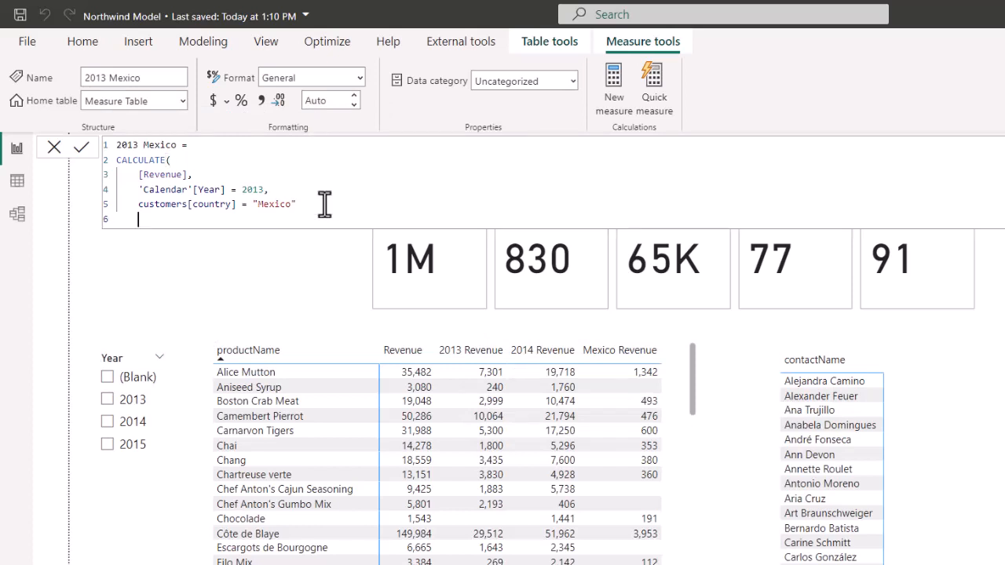
pyautogui.write(')')
pyautogui.click(261, 100)
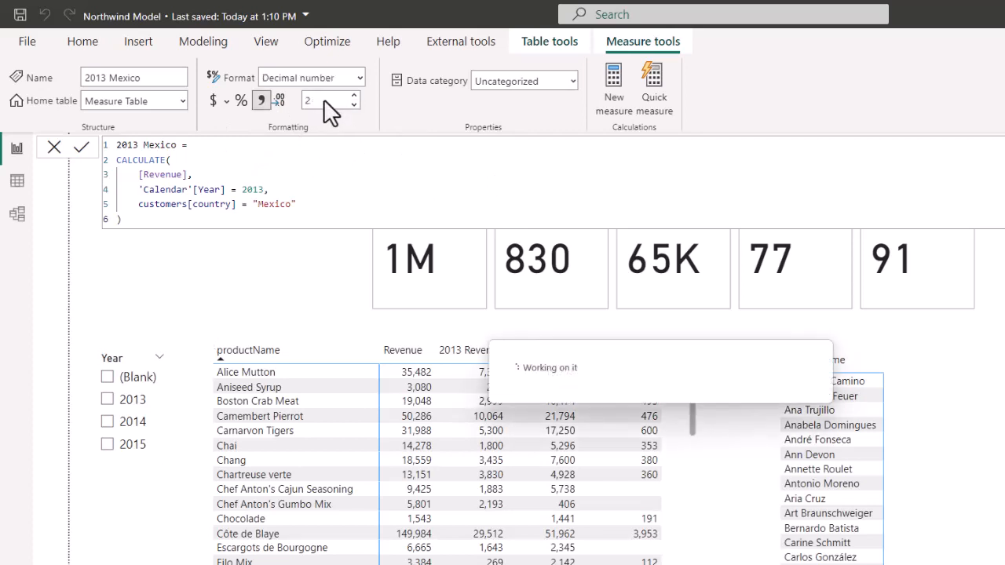
pyautogui.doubleClick(323, 100)
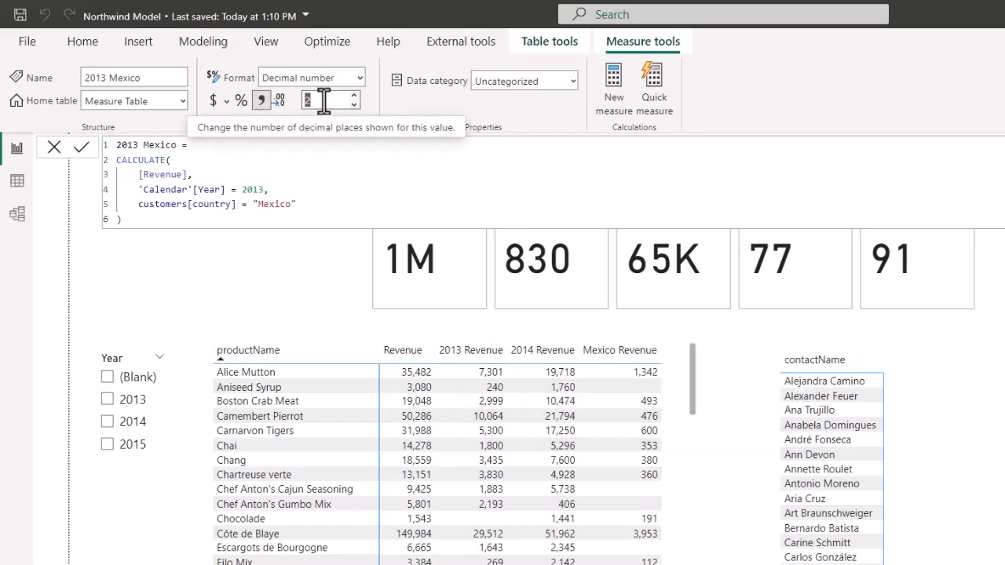
pyautogui.write('0')
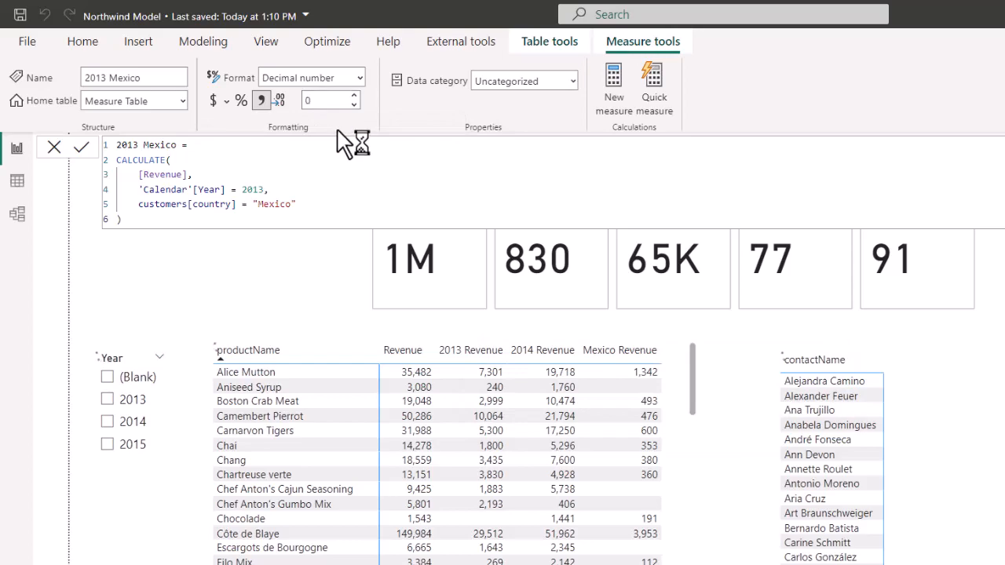
# - Widen the product table visual and add the 2013 Mexico measure to it
pyautogui.click(689, 464)
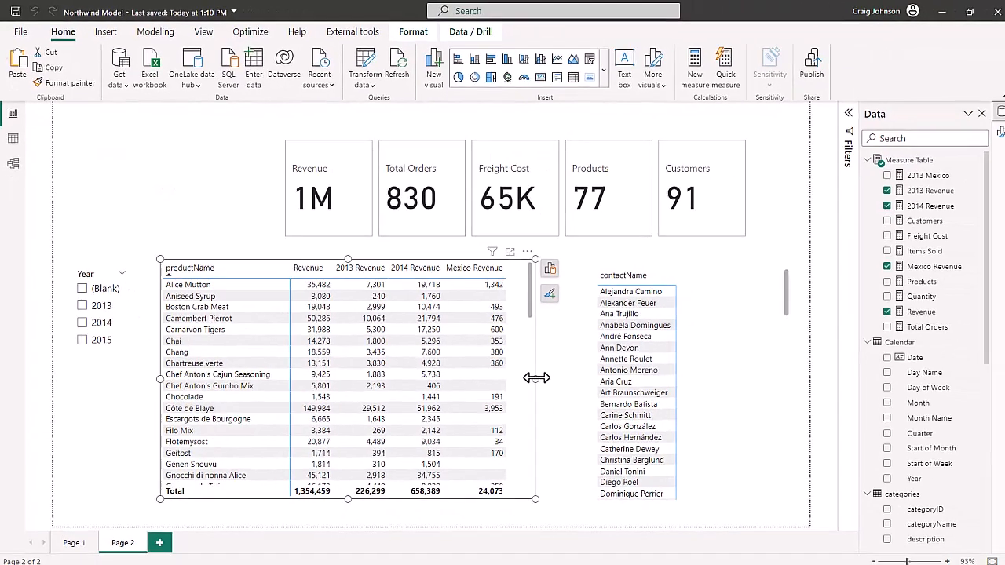
pyautogui.moveTo(536, 377); pyautogui.dragTo(583, 377)
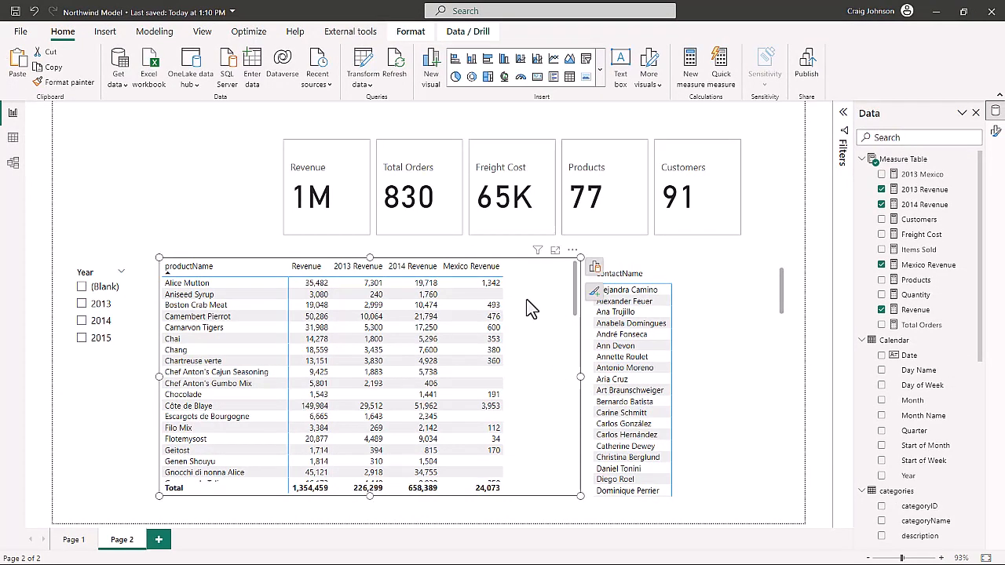
pyautogui.click(882, 174)
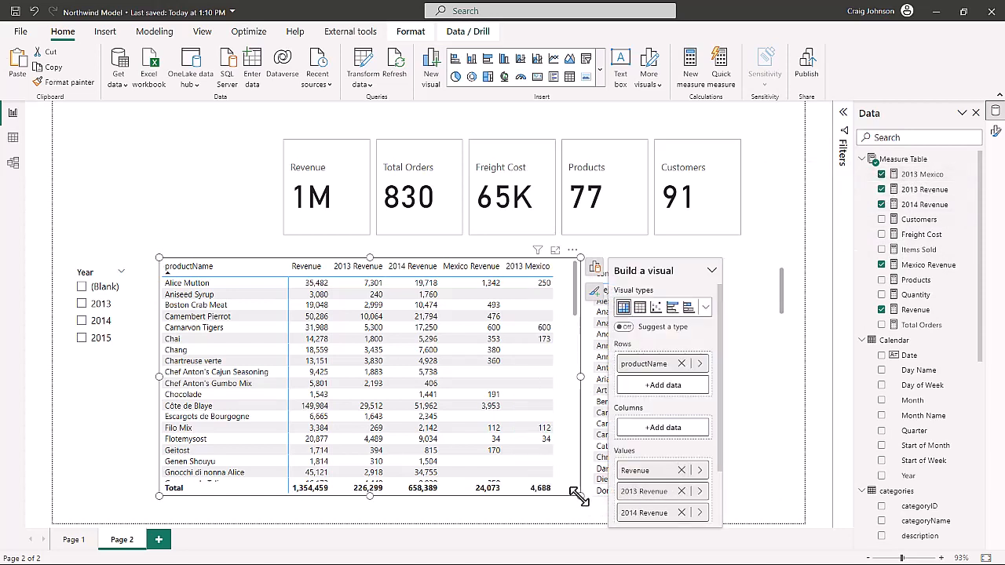
# - Widen the product table visual further and delete the contactName table beside it
pyautogui.moveTo(579, 496); pyautogui.dragTo(628, 500)
pyautogui.click(626, 493)
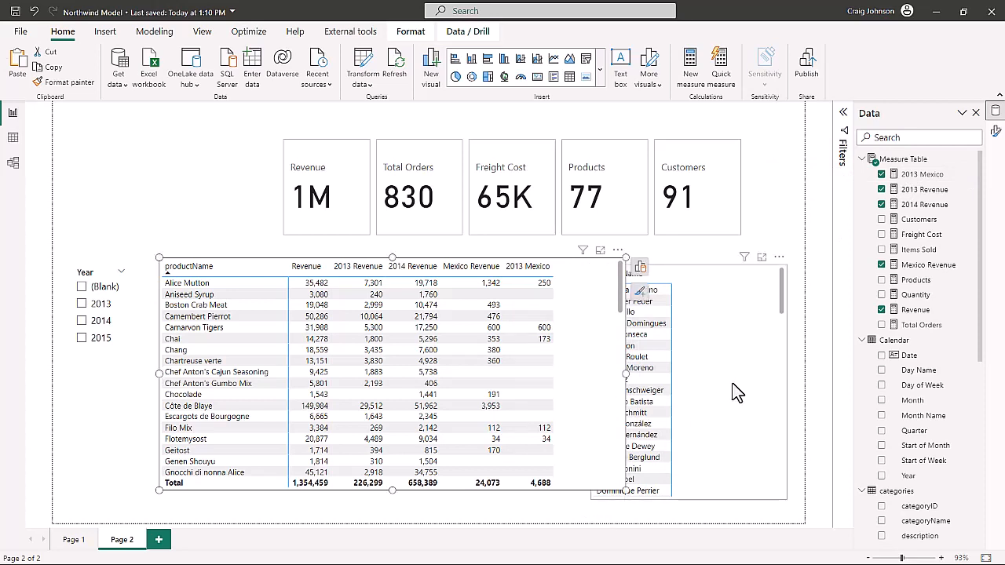
pyautogui.press('Delete')
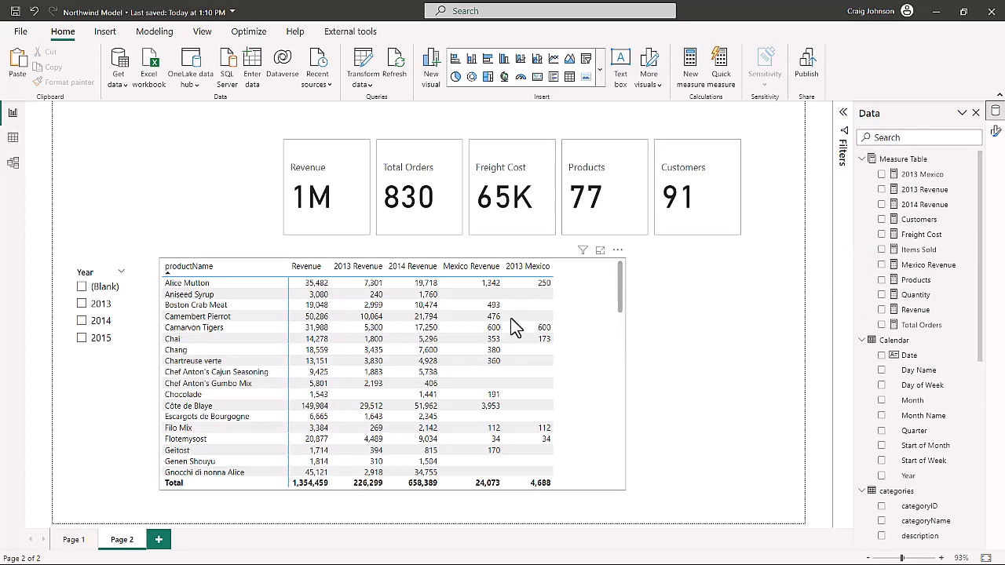
# - Remove 2013 Mexico, Mexico Revenue, 2014 Revenue and 2013 Revenue from the product table's values, keeping only Revenue, and deselect the visual
pyautogui.click(495, 328)
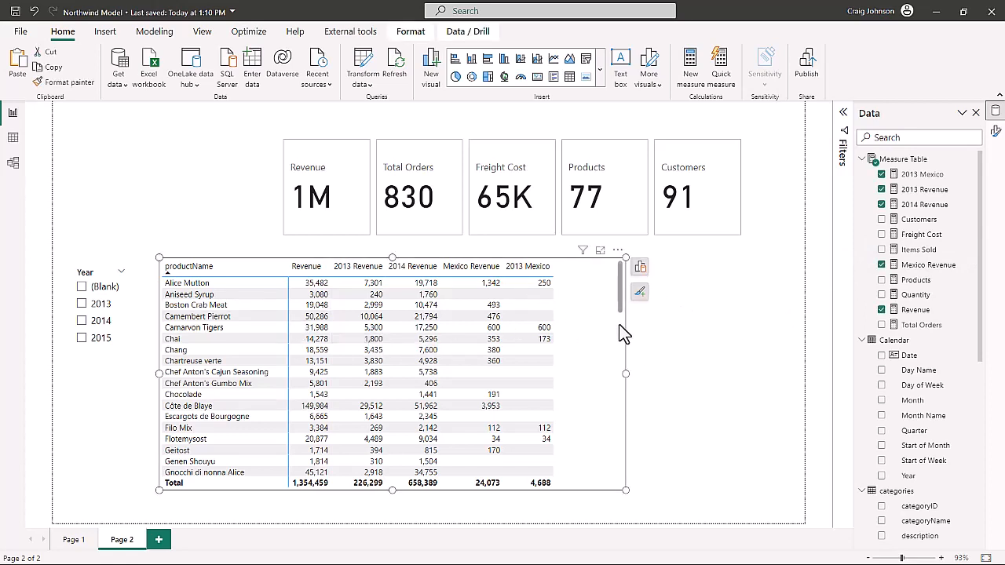
pyautogui.click(641, 268)
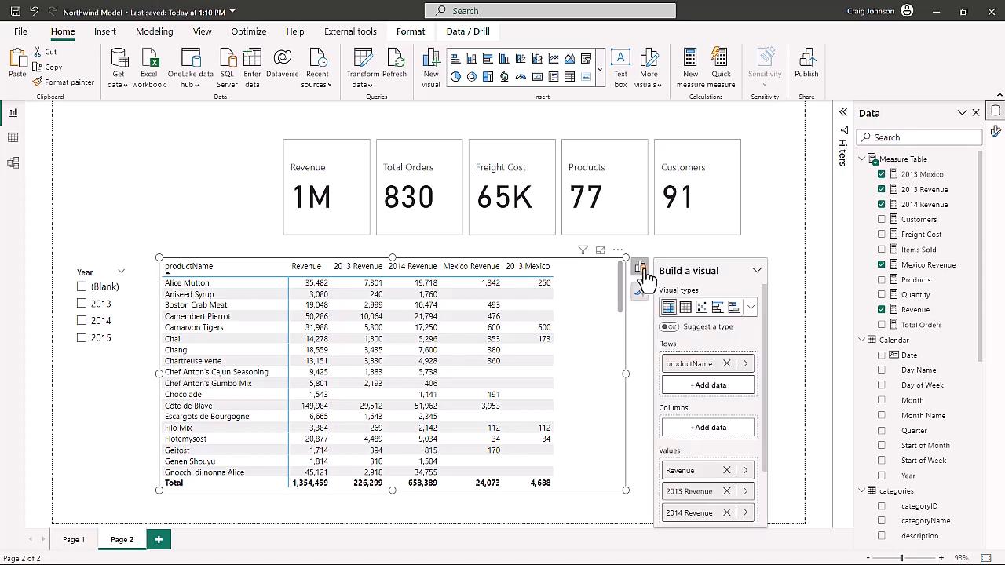
pyautogui.scroll(-2, 729, 510)
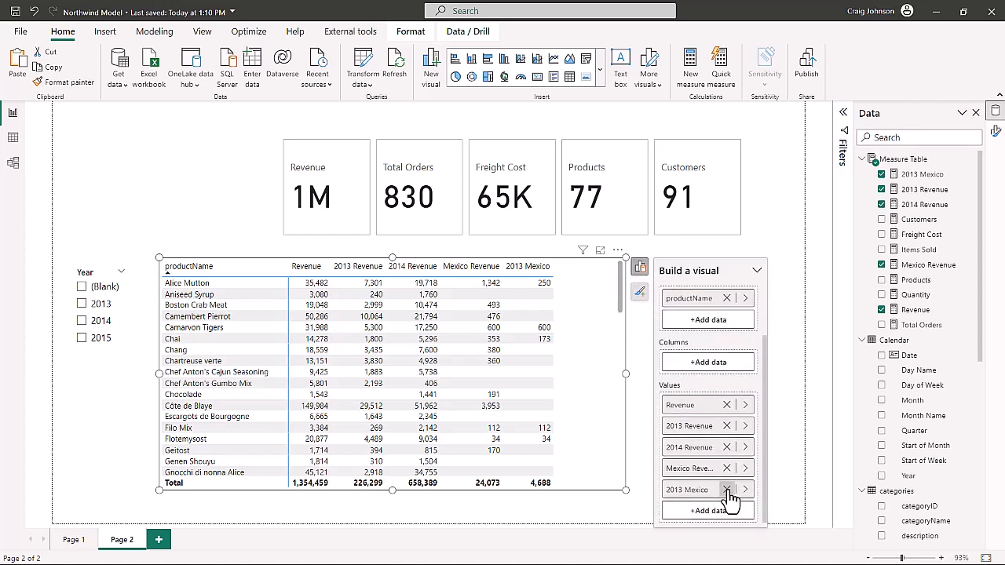
pyautogui.click(727, 490)
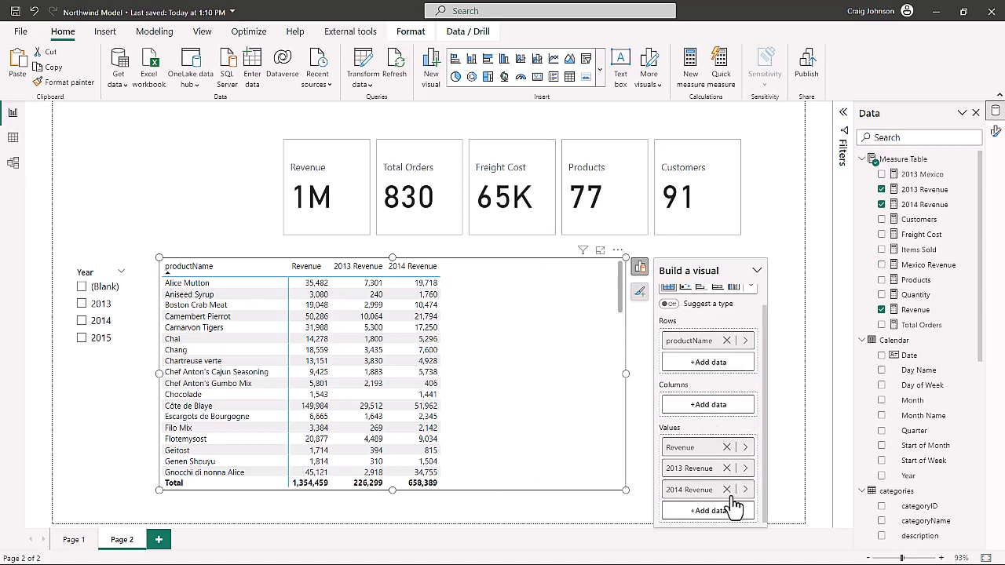
pyautogui.click(727, 490)
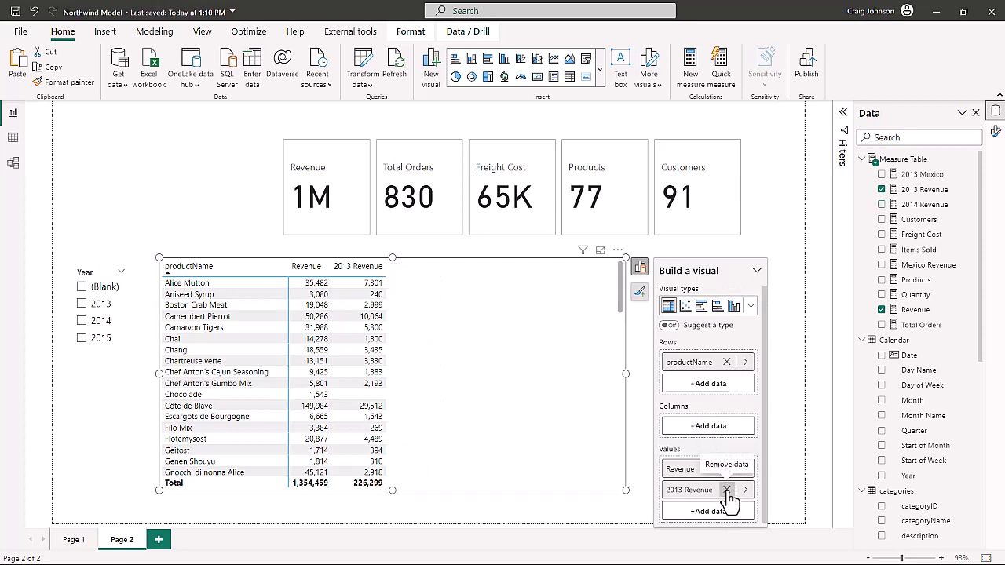
pyautogui.click(730, 491)
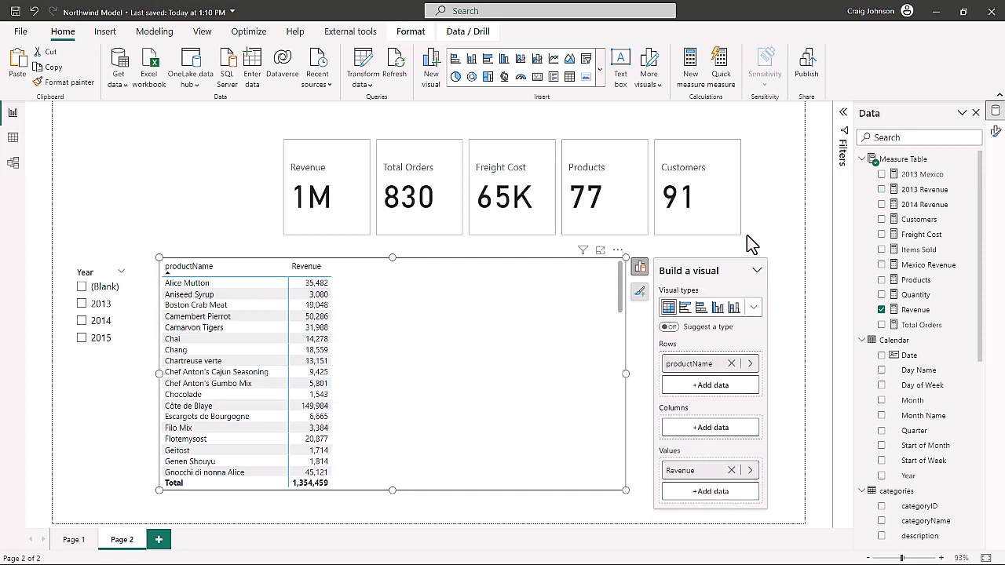
pyautogui.click(771, 202)
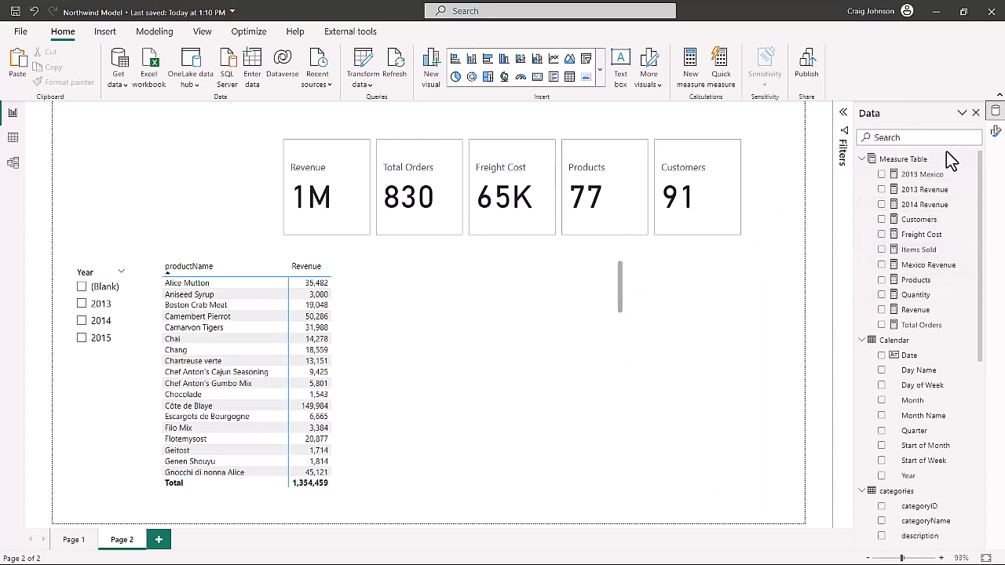
# - Create a new measure in the Measure Table named % Mexico, starting its formula on a second line
pyautogui.click(971, 159)
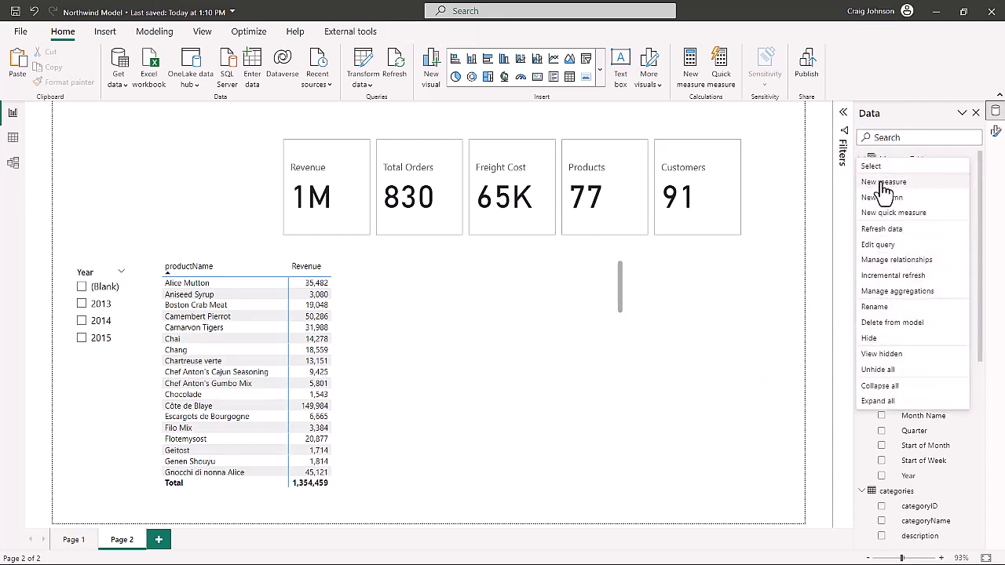
pyautogui.press('Escape')
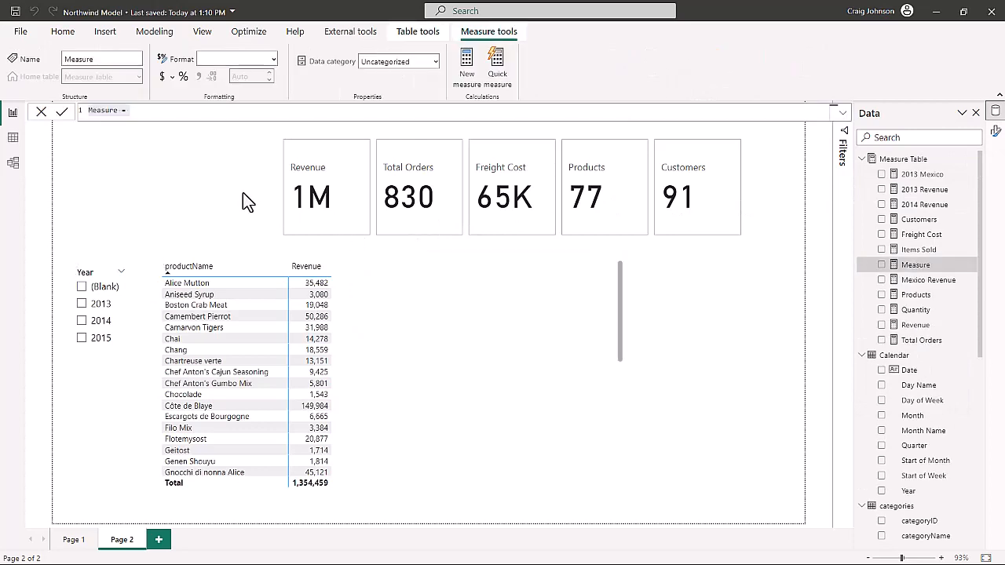
pyautogui.write('%')
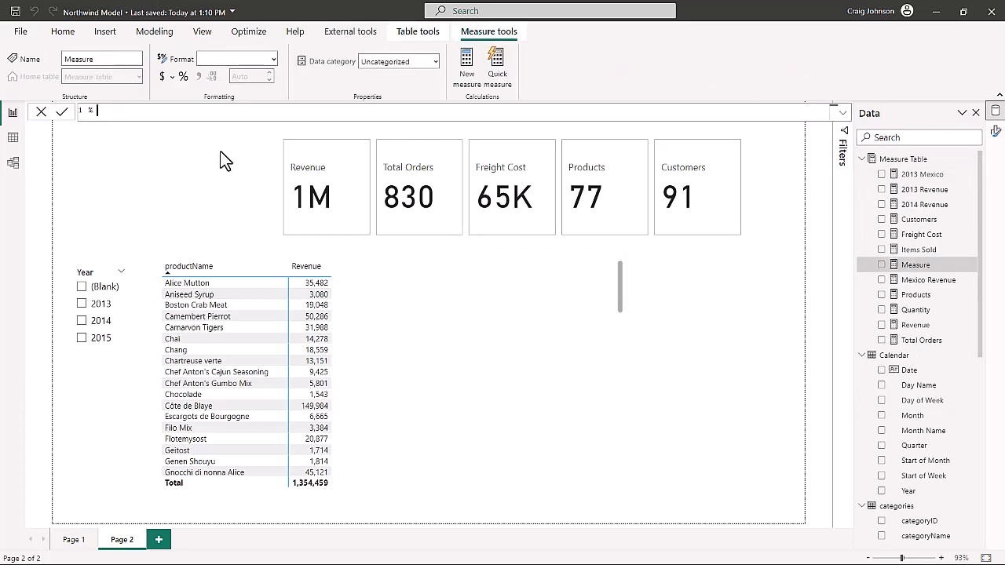
pyautogui.write(' Mexico =')
pyautogui.hotkey('shift', 'Return')
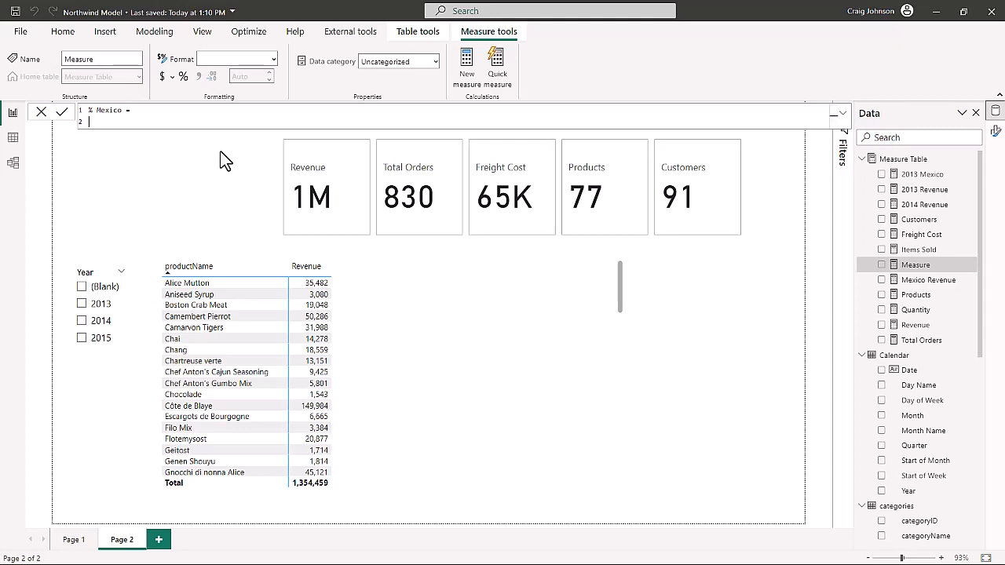
# - Define % Mexico as DIVIDE([Mexico Revenue],[Revenue]) and commit the measure
pyautogui.write('div')
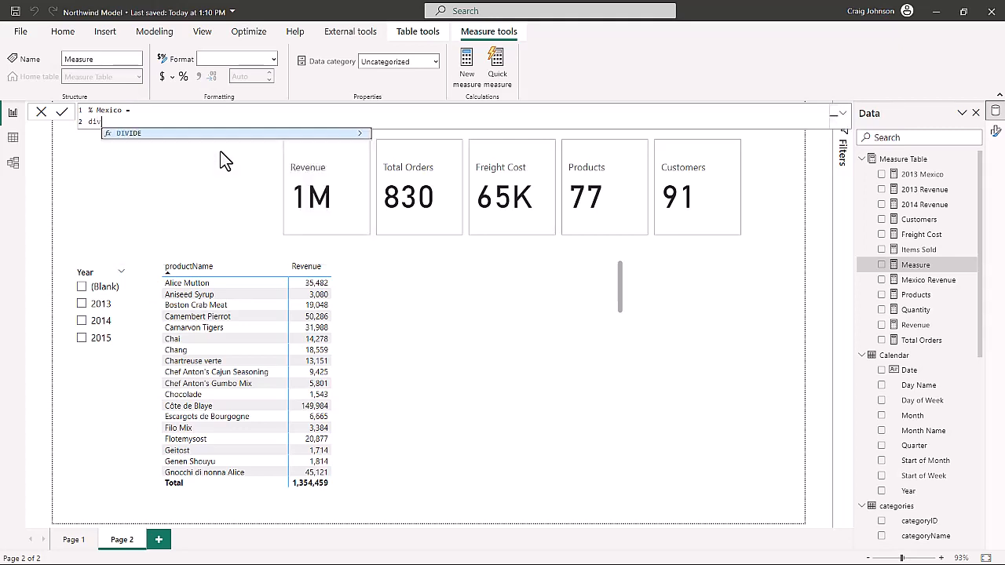
pyautogui.press('Tab')
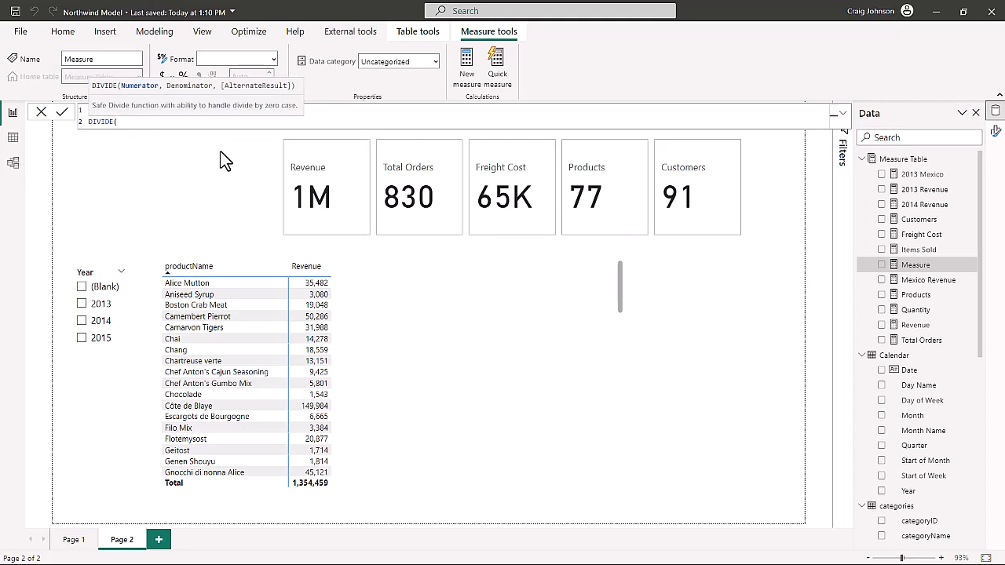
pyautogui.write('[mex')
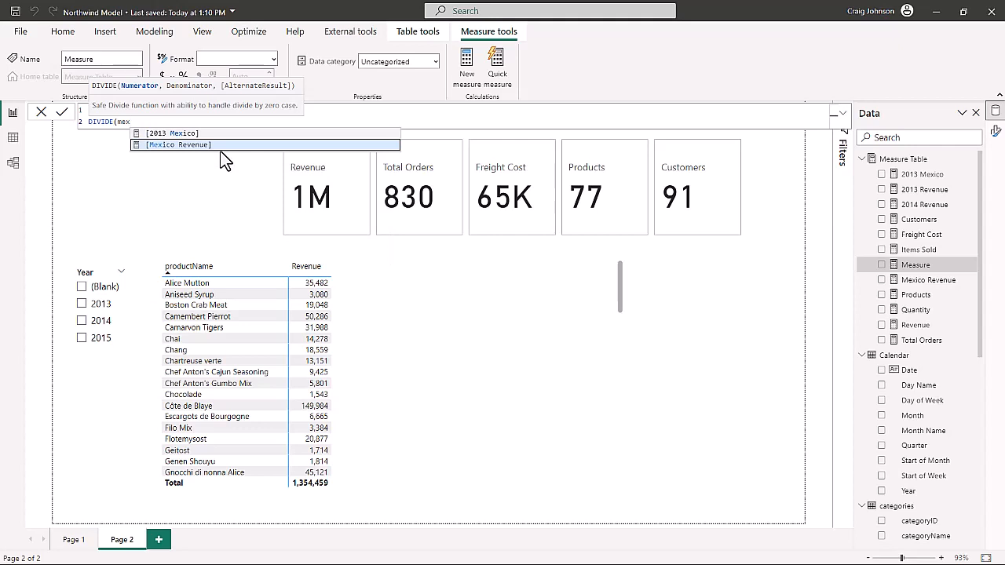
pyautogui.press('Tab')
pyautogui.write(',')
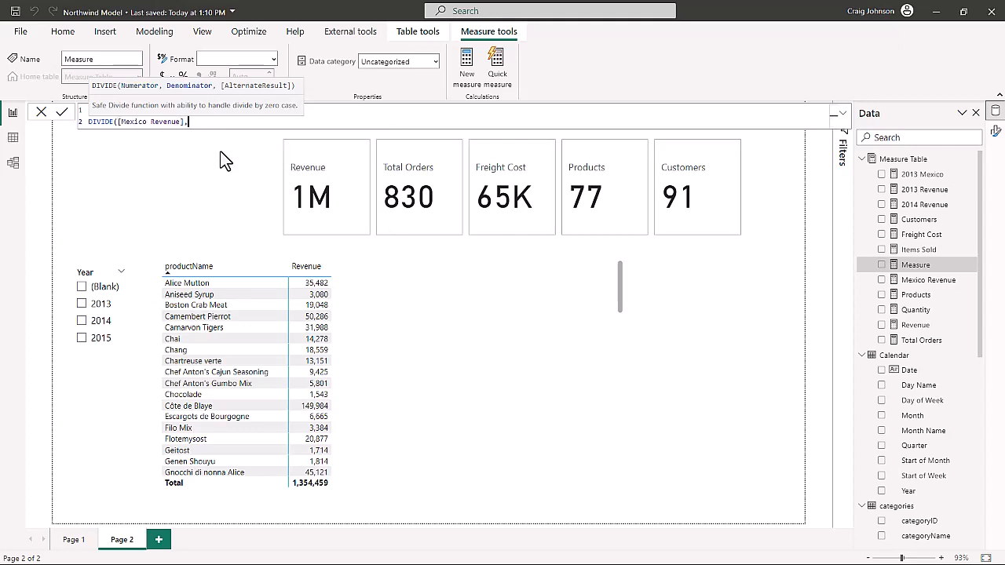
pyautogui.write('rev')
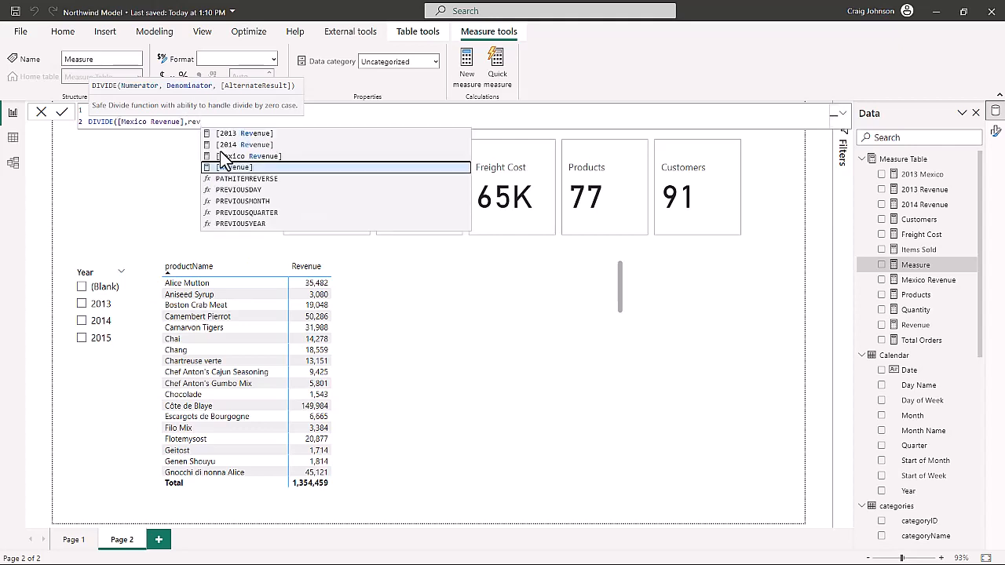
pyautogui.press('Tab')
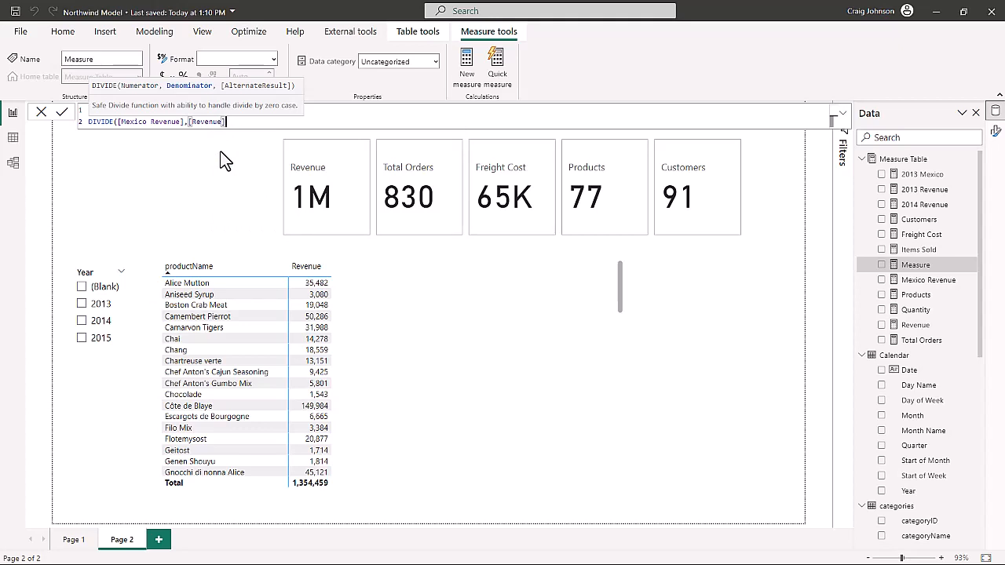
pyautogui.write(')')
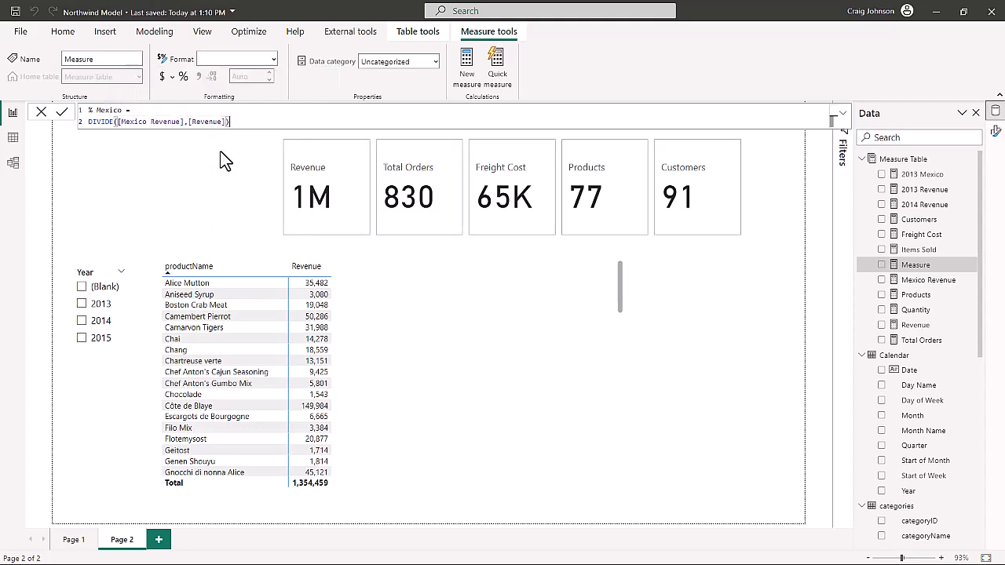
pyautogui.click(140, 138)
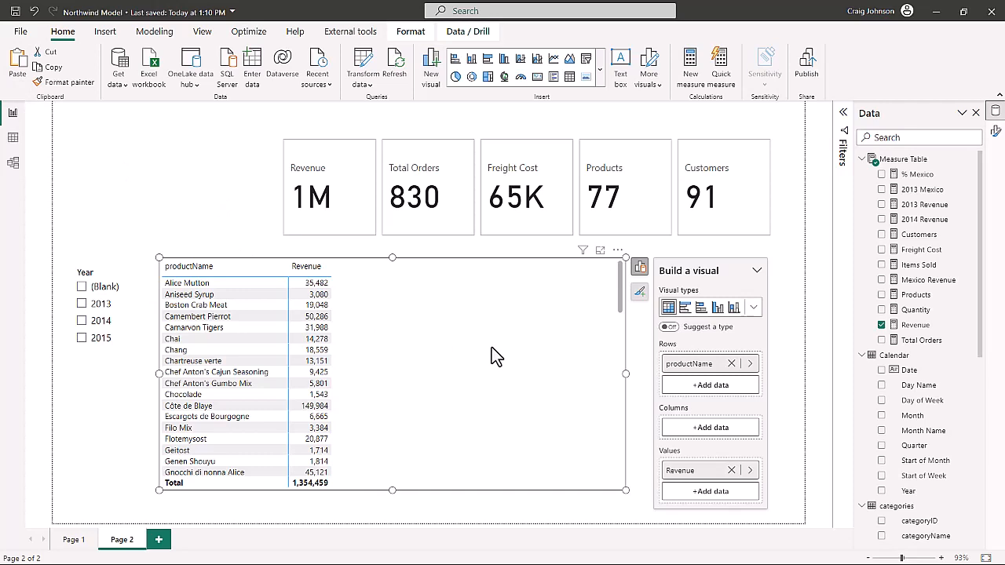
# - Add Mexico Revenue and % Mexico to the product table's values, and remove Mexico Revenue to keep only Revenue and % Mexico
pyautogui.click(717, 493)
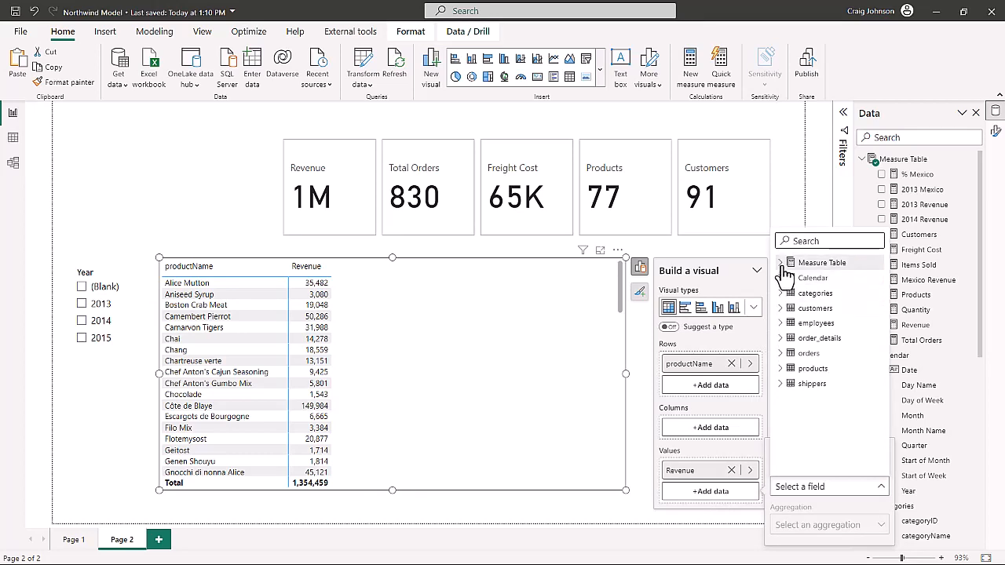
pyautogui.click(783, 266)
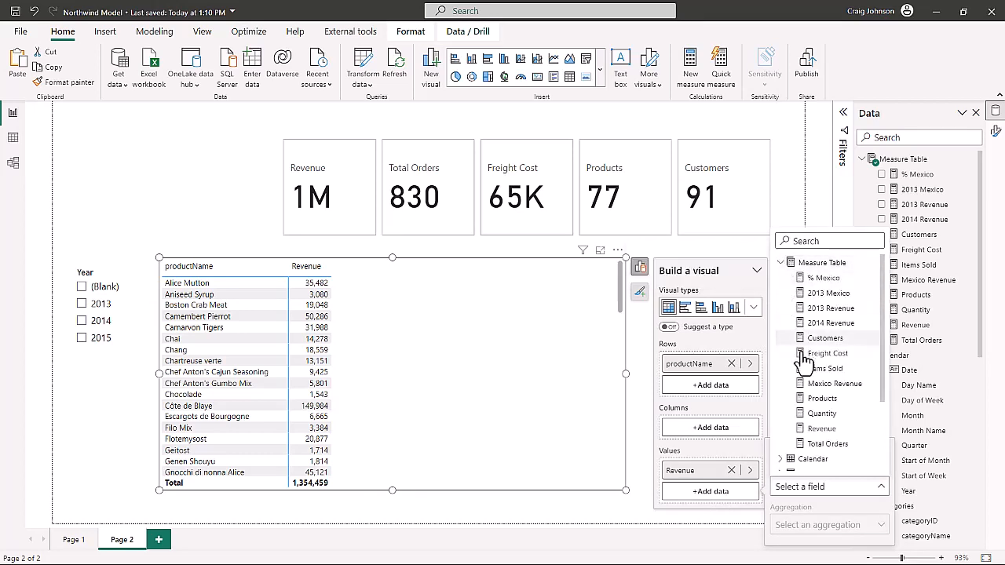
pyautogui.click(808, 384)
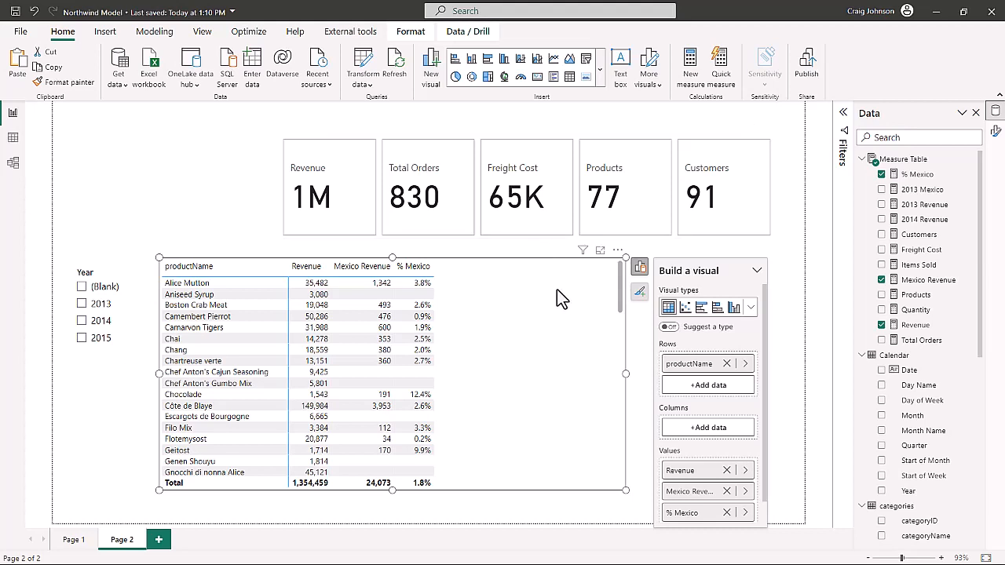
pyautogui.click(726, 492)
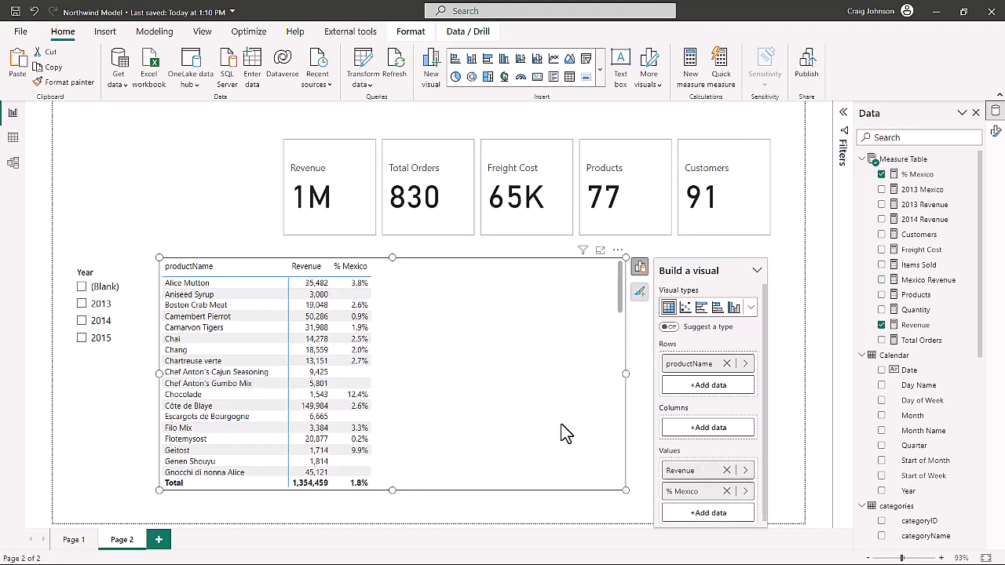